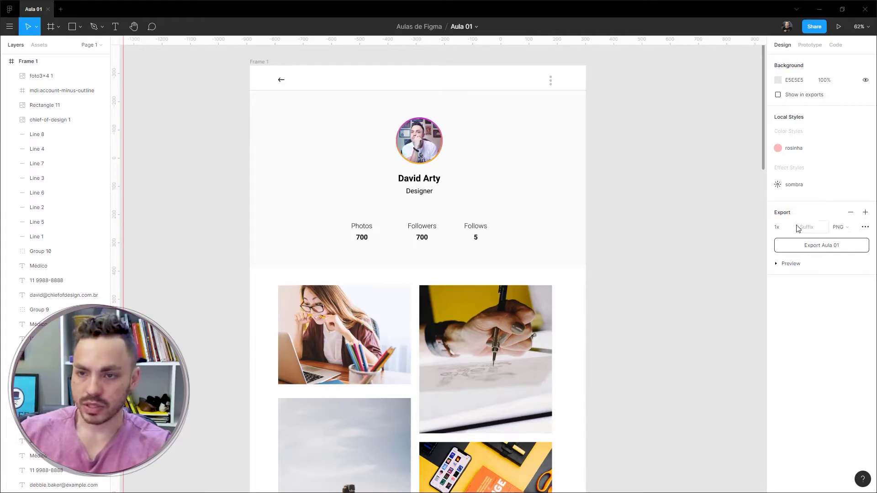
pyautogui.moveTo(778, 227)
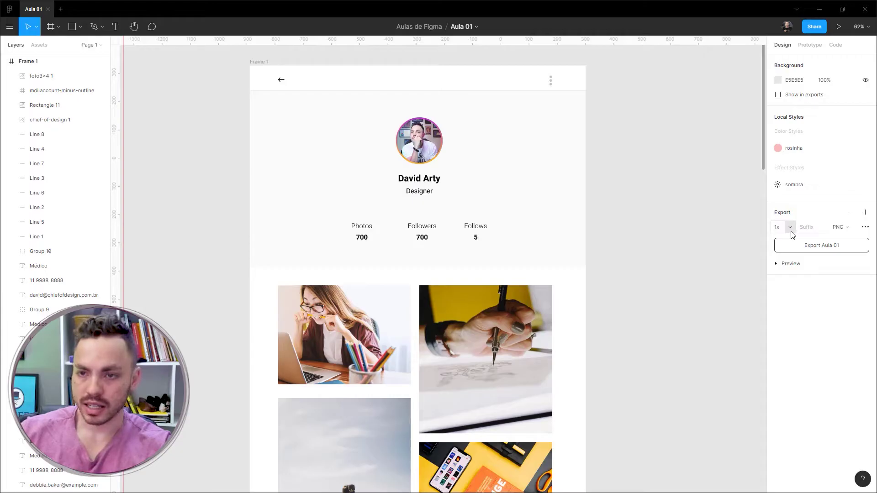
# Review the Aula 01 export scale (1x), format (PNG) and extra options, then show the preview thumbnail.
pyautogui.click(790, 228)
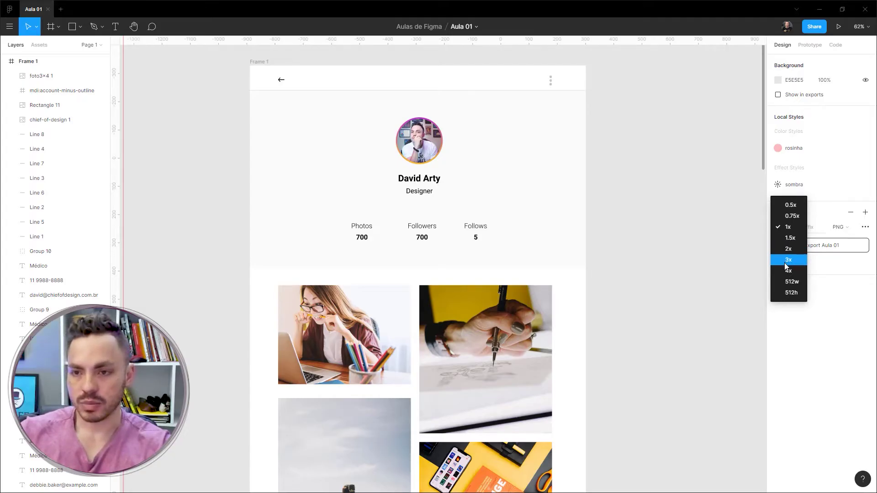
pyautogui.click(693, 227)
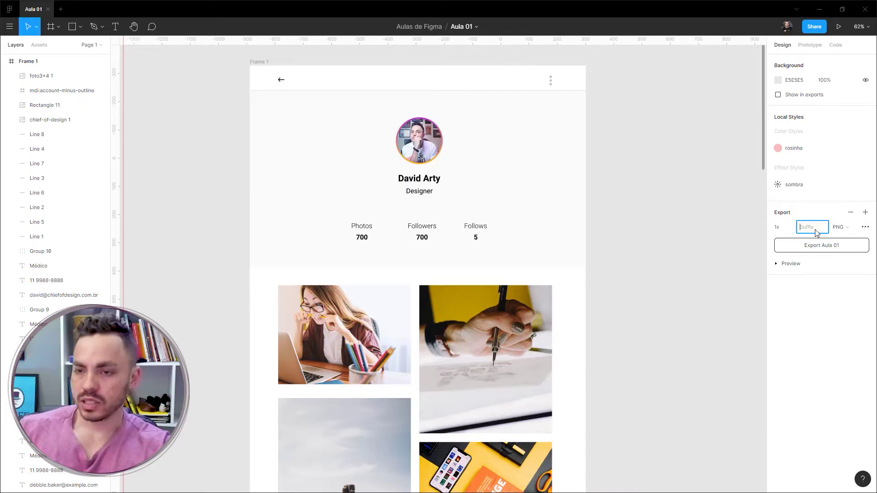
pyautogui.click(846, 228)
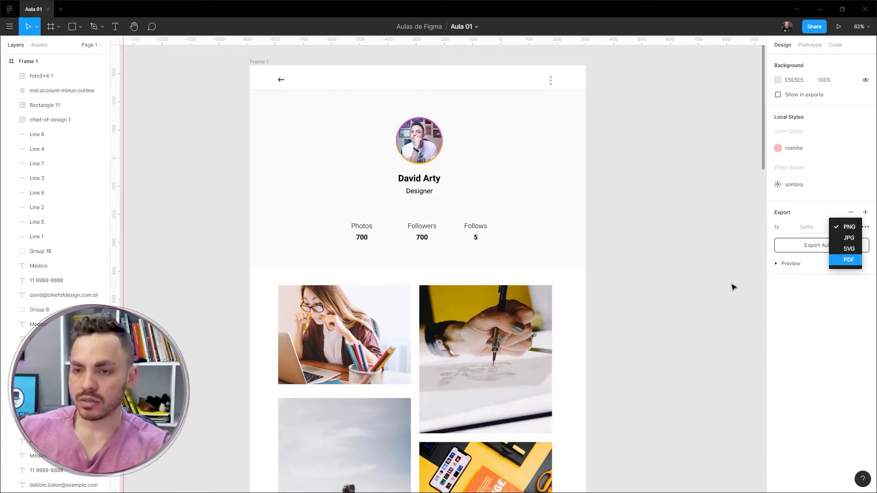
pyautogui.click(789, 305)
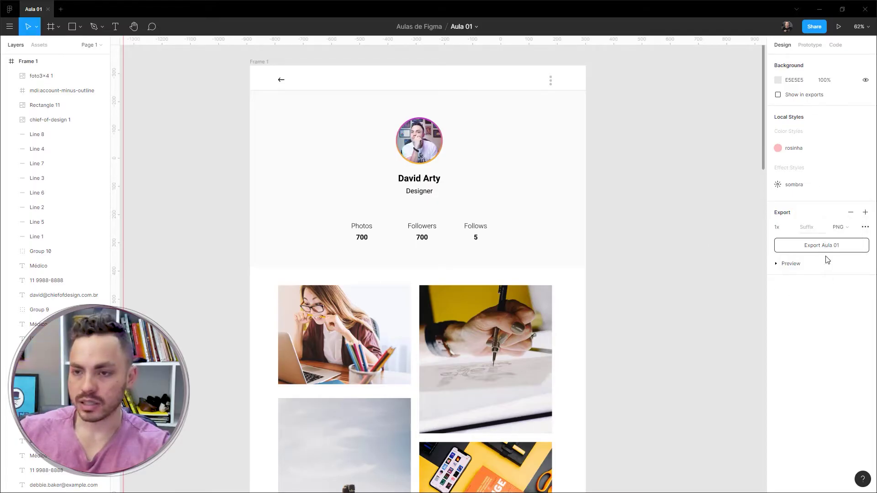
pyautogui.click(869, 231)
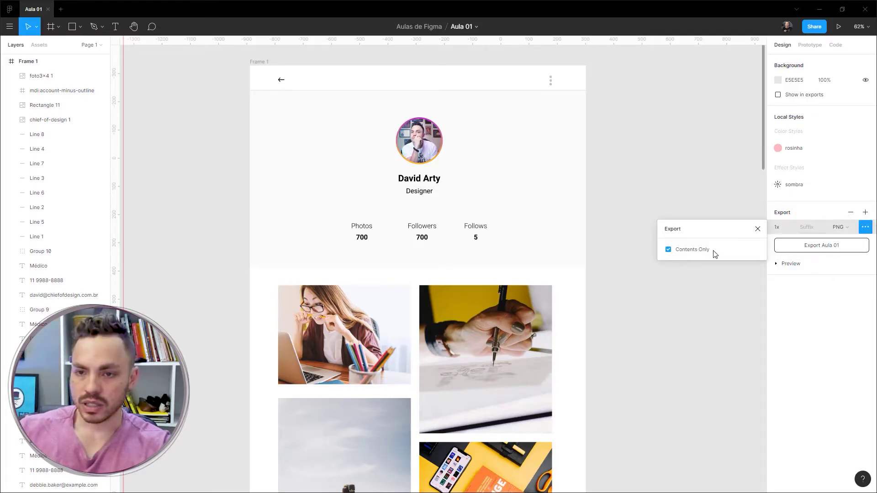
pyautogui.moveTo(692, 249)
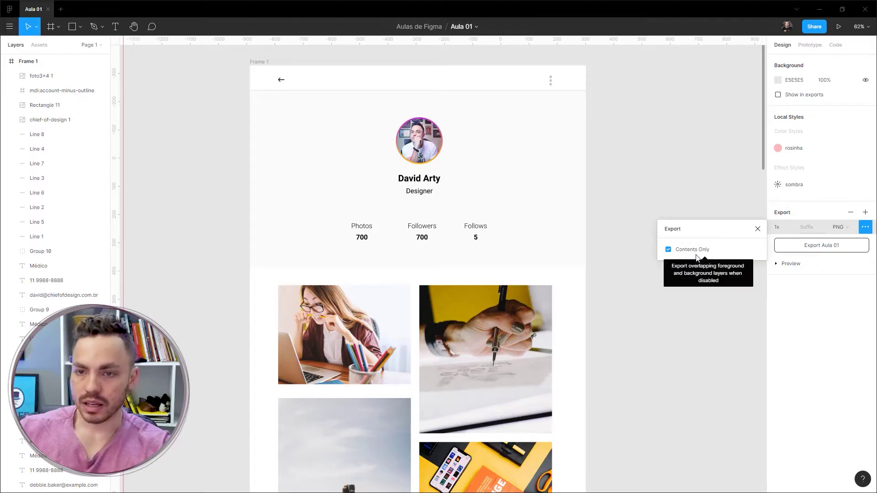
pyautogui.click(783, 266)
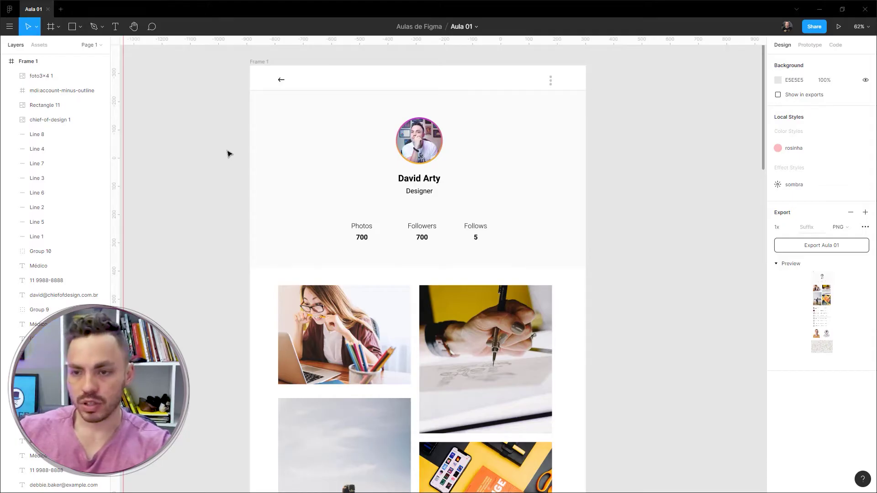
# Select the Ellipse 8 avatar, change its export from PDF to PNG at 1x, and export it.
pyautogui.click(412, 137)
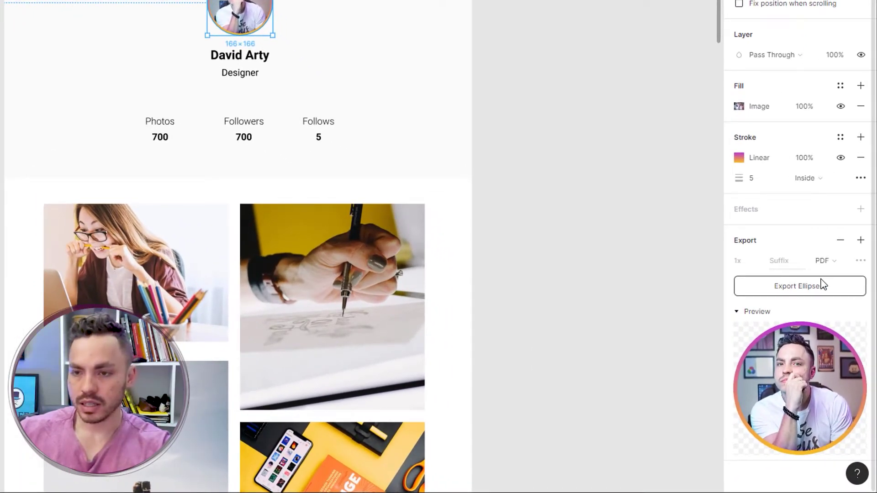
pyautogui.click(835, 260)
pyautogui.click(828, 214)
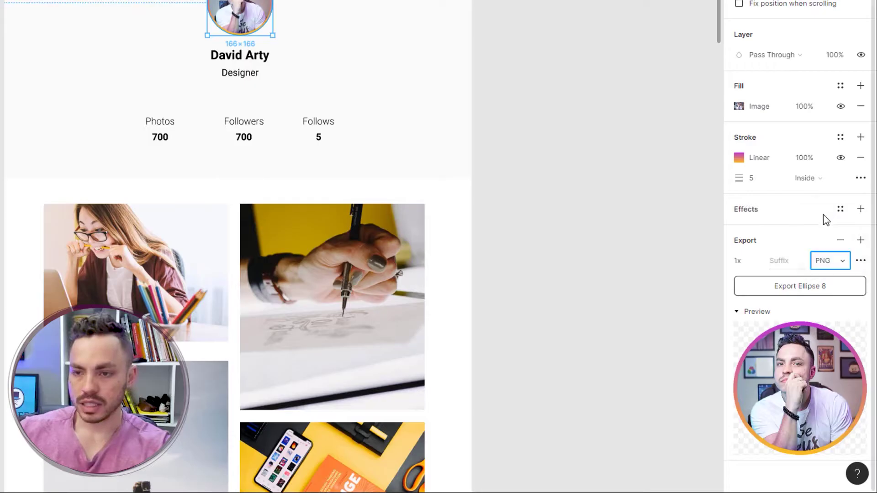
pyautogui.click(807, 293)
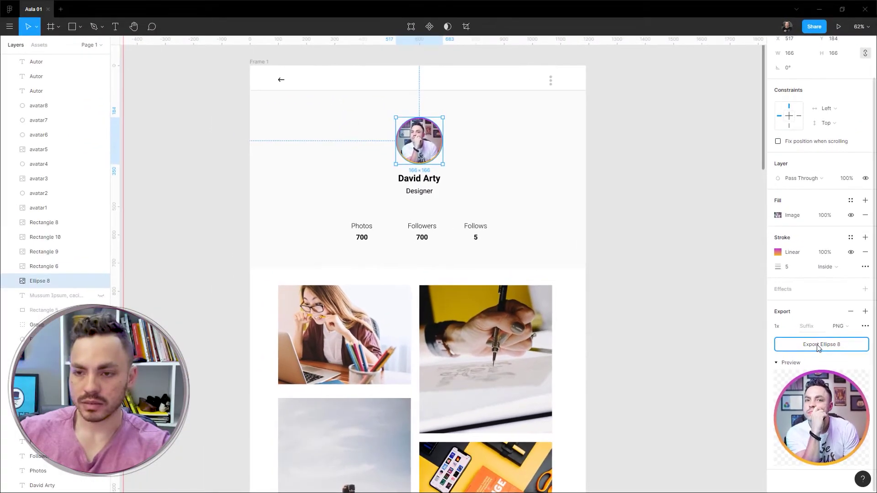
pyautogui.click(785, 292)
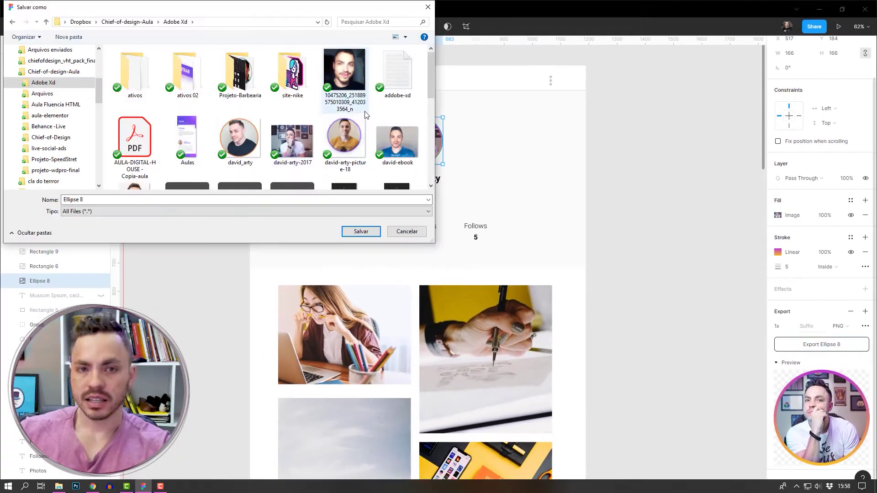
# Save Ellipse 8 into the Adobe Xd folder and confirm the file in File Explorer.
pyautogui.click(361, 232)
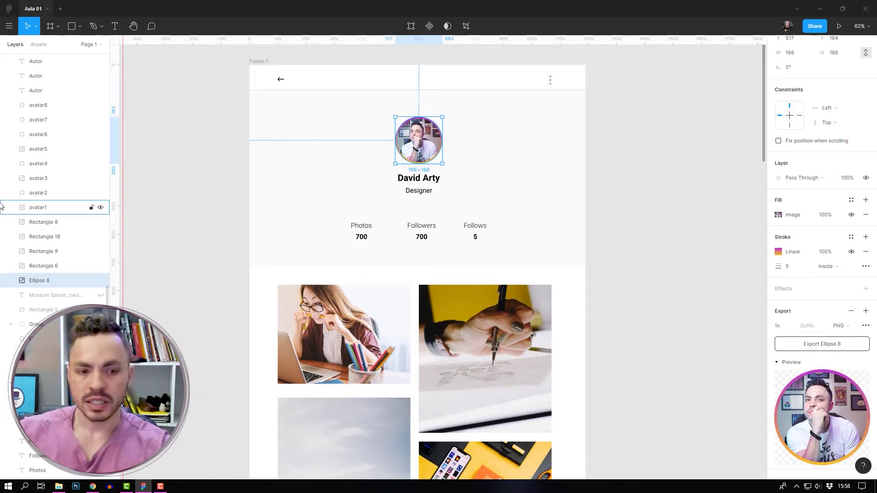
pyautogui.hotkey('alt', 'Tab')
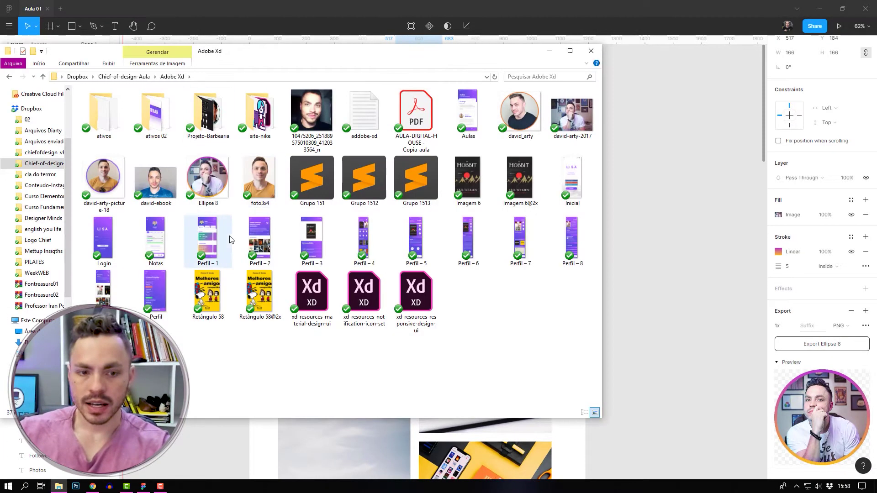
pyautogui.click(217, 169)
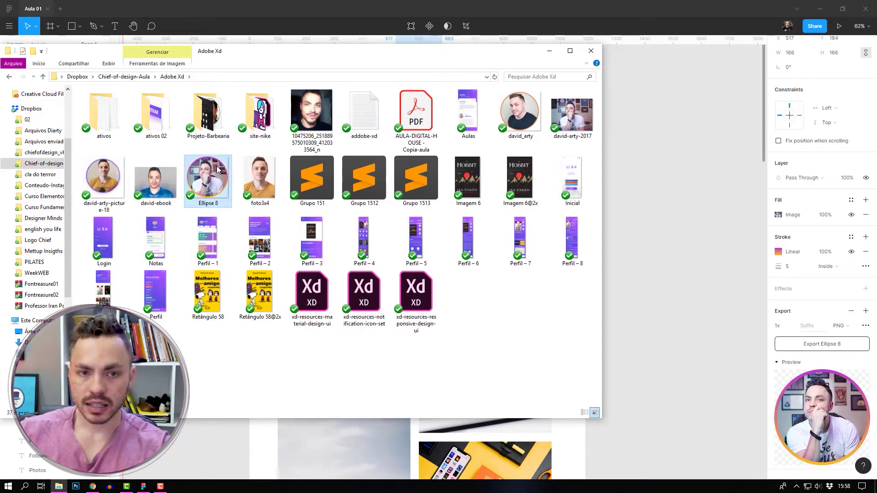
pyautogui.click(808, 327)
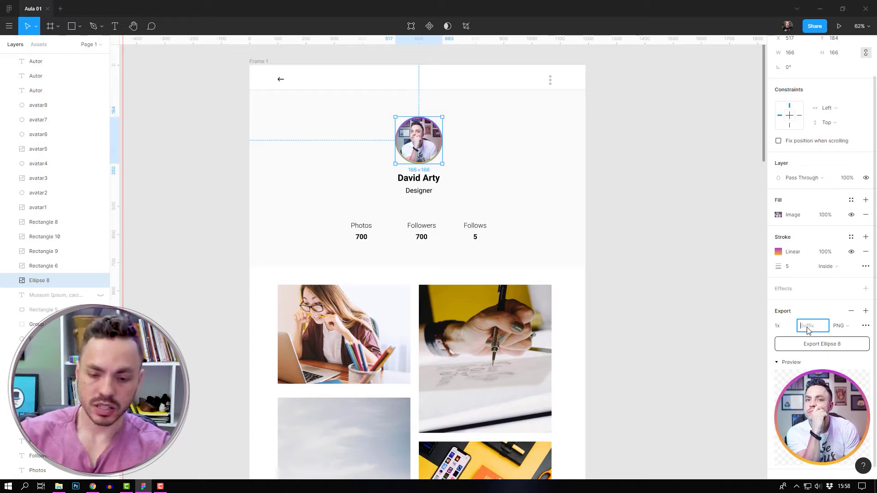
# Add a -000 suffix to the avatar export and check the proposed file name.
pyautogui.write('-000')
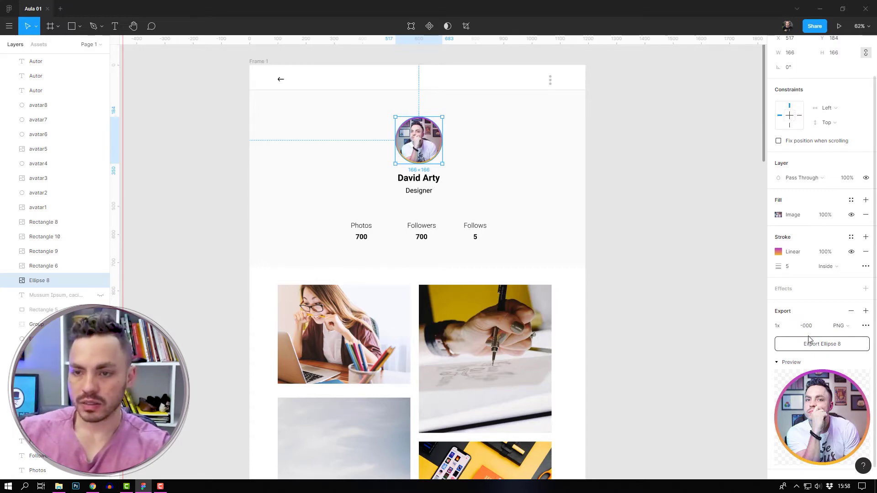
pyautogui.click(809, 343)
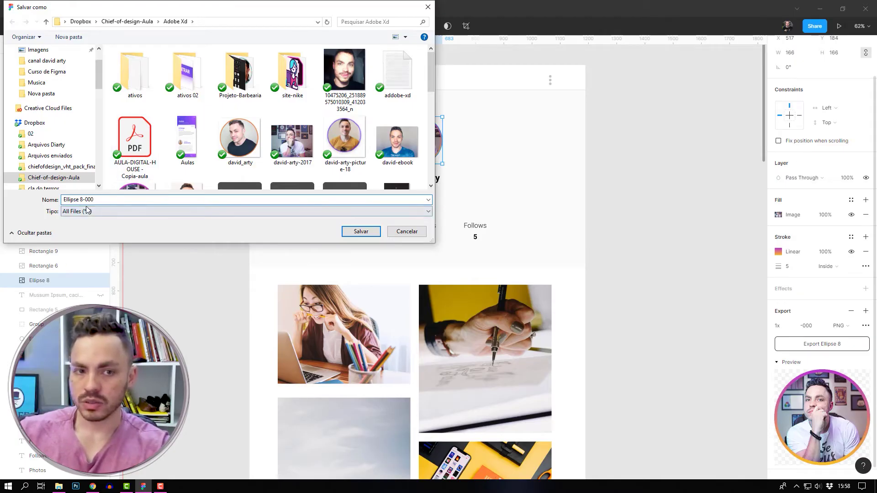
pyautogui.click(411, 234)
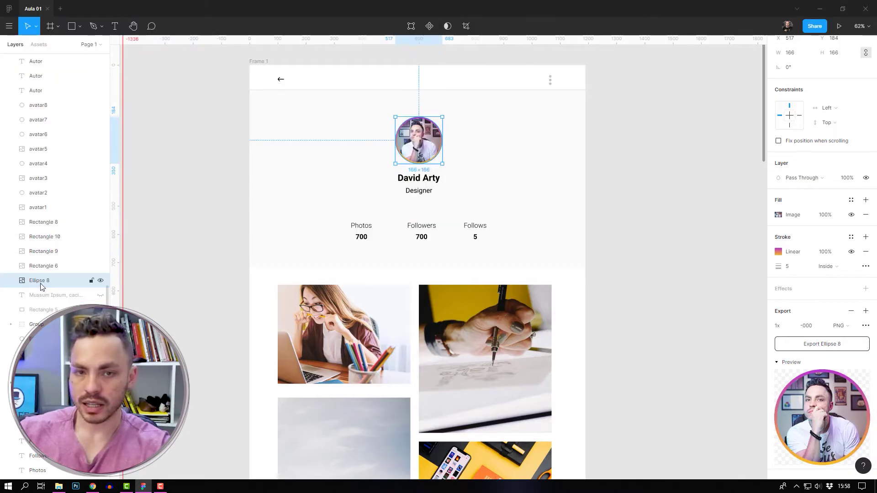
# Rename the avatar layer to david-foto and verify the export name becomes david-foto-000.
pyautogui.doubleClick(41, 281)
pyautogui.write('davi')
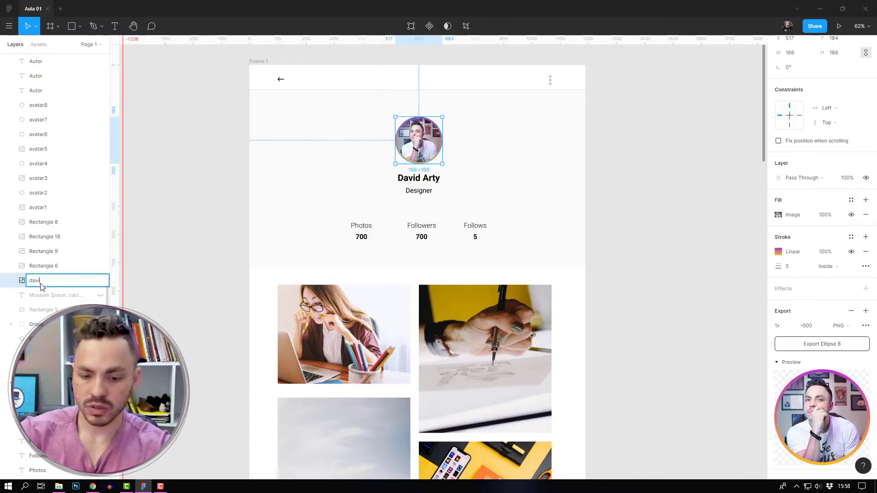
pyautogui.write('d-foto')
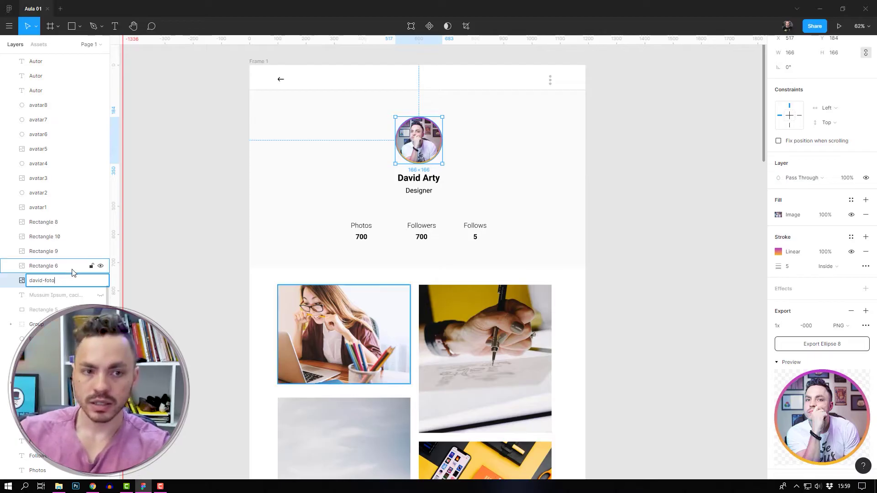
pyautogui.click(68, 266)
pyautogui.click(64, 281)
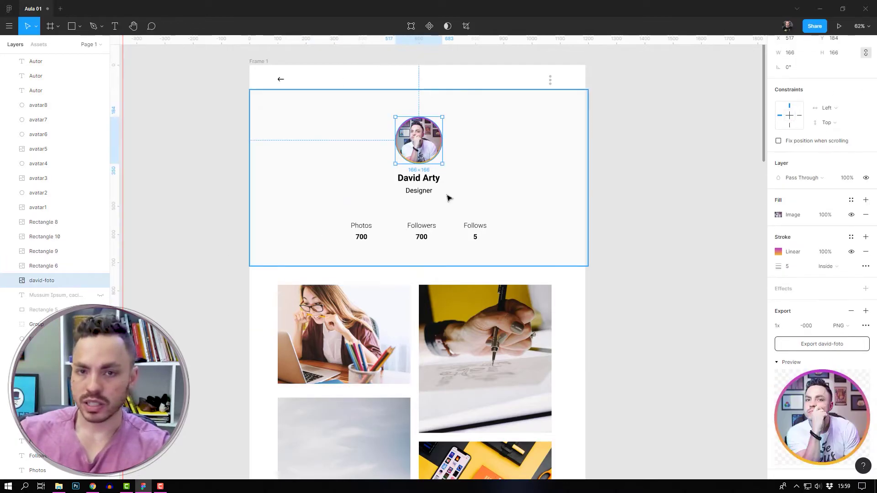
pyautogui.click(793, 345)
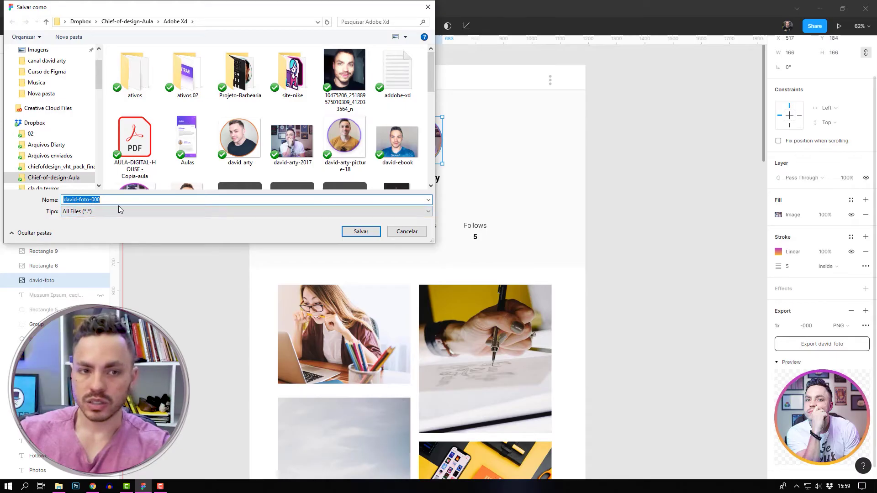
pyautogui.click(405, 232)
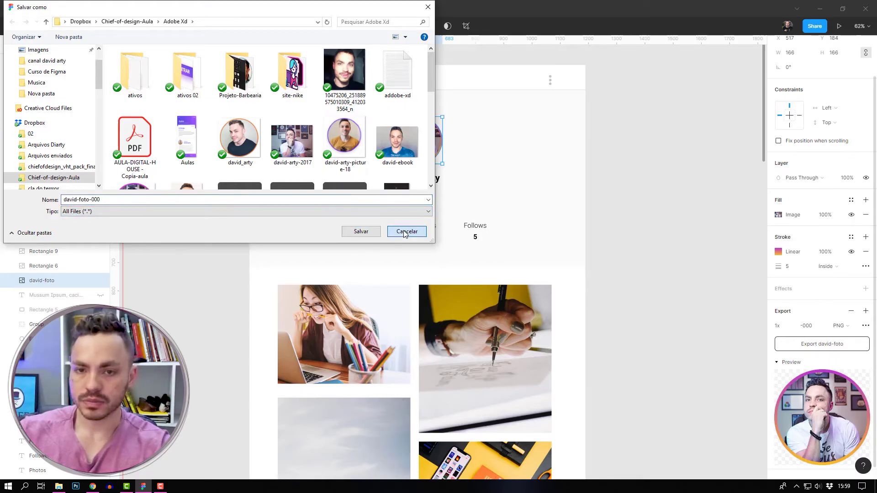
# Select the four grid photos and export them as PDFs into the Adobe Xd folder.
pyautogui.click(203, 178)
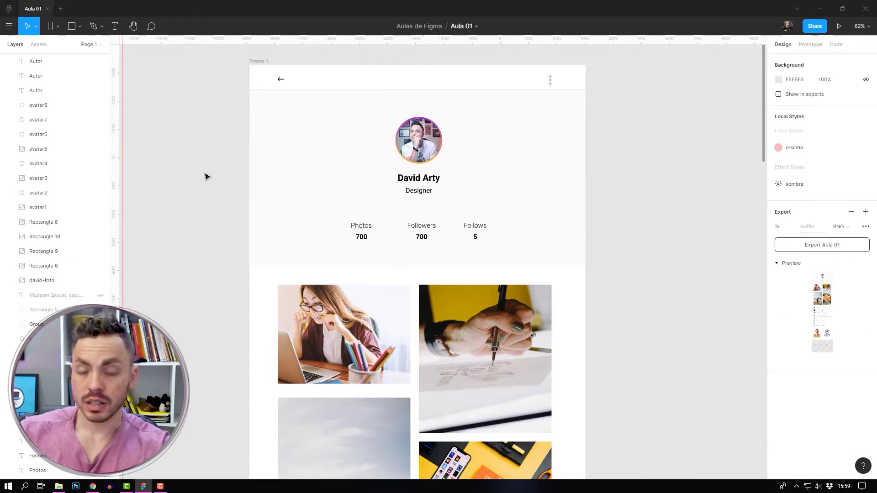
pyautogui.scroll(-1, 205, 177)
pyautogui.scroll(1, 253, 147)
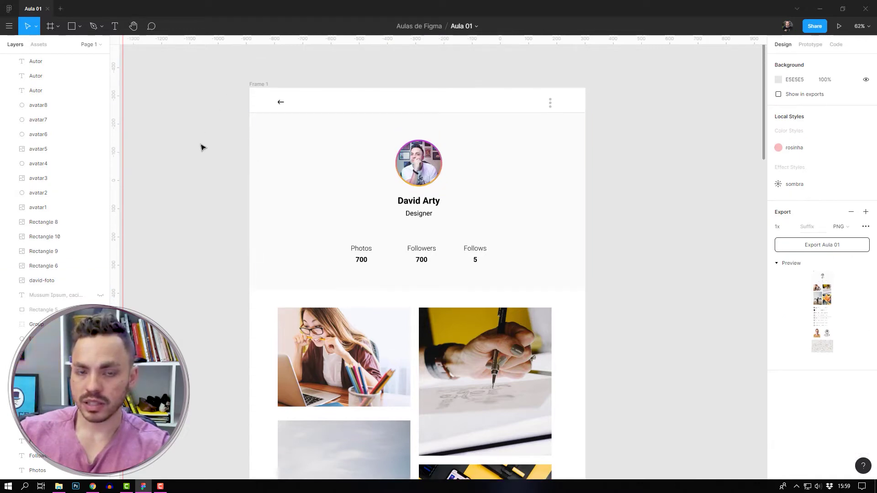
pyautogui.scroll(-2, 229, 260)
pyautogui.scroll(-4, 247, 256)
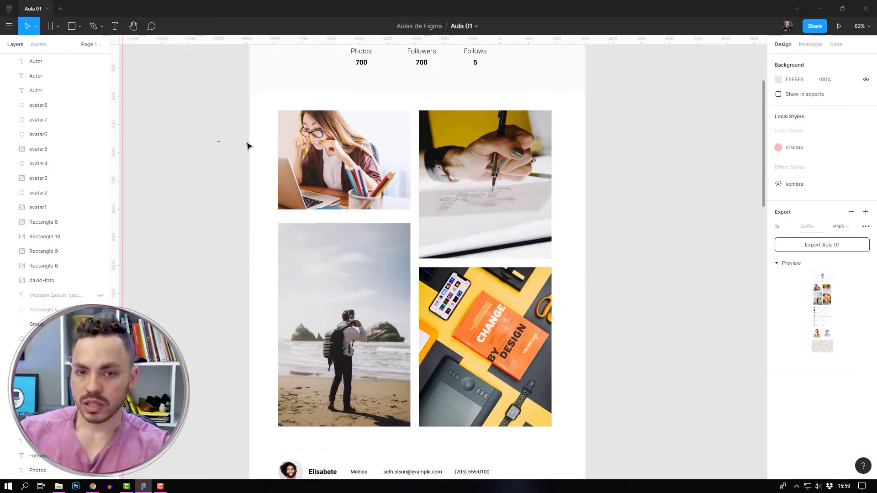
pyautogui.moveTo(247, 146); pyautogui.dragTo(554, 347)
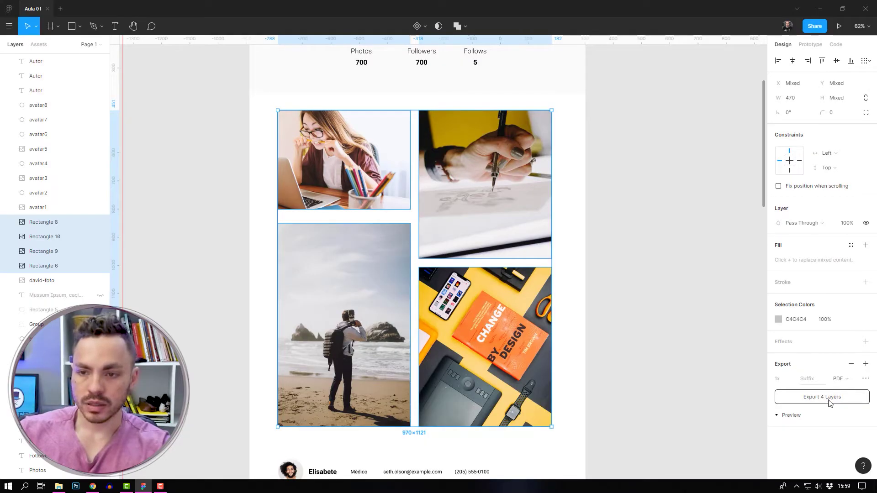
pyautogui.click(829, 398)
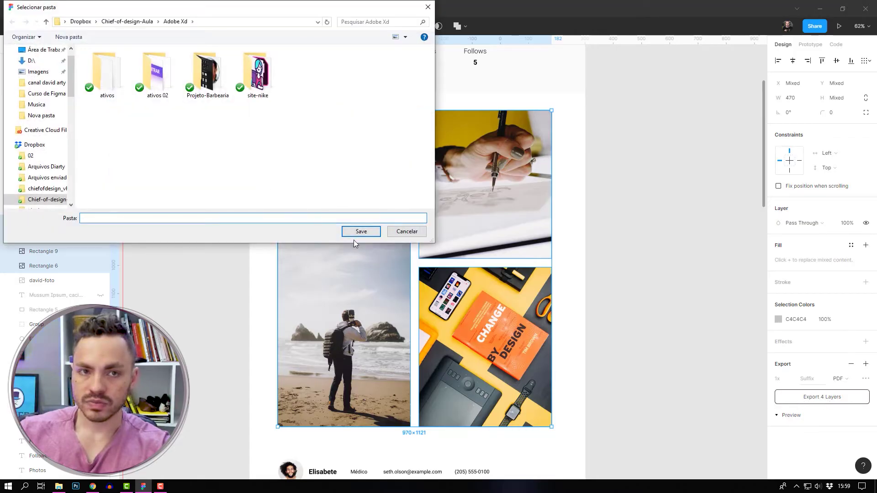
pyautogui.click(362, 235)
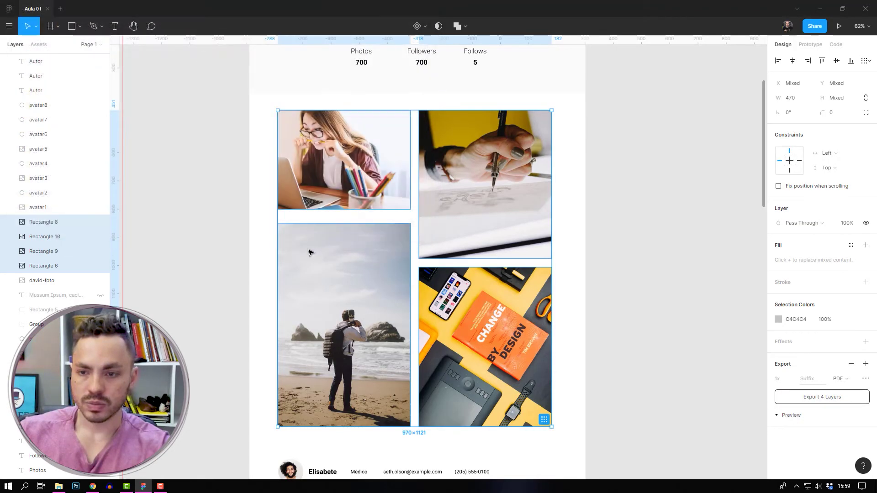
# Preview Rectangle 6.pdf, close it without saving, then open Rectangle 9.pdf in Acrobat.
pyautogui.click(58, 487)
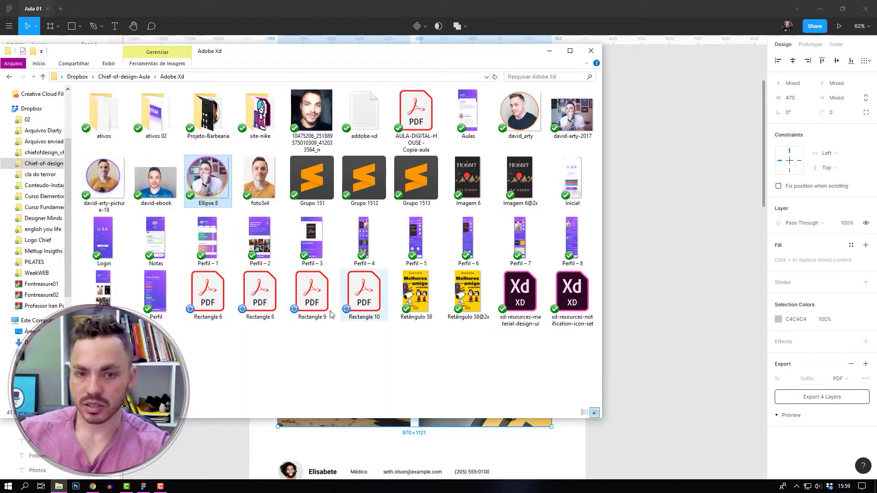
pyautogui.click(210, 311)
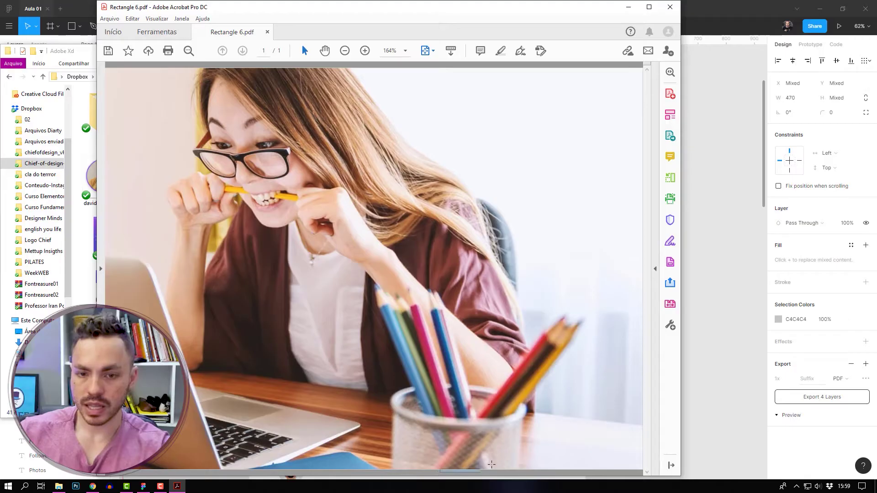
pyautogui.click(491, 464)
pyautogui.click(670, 7)
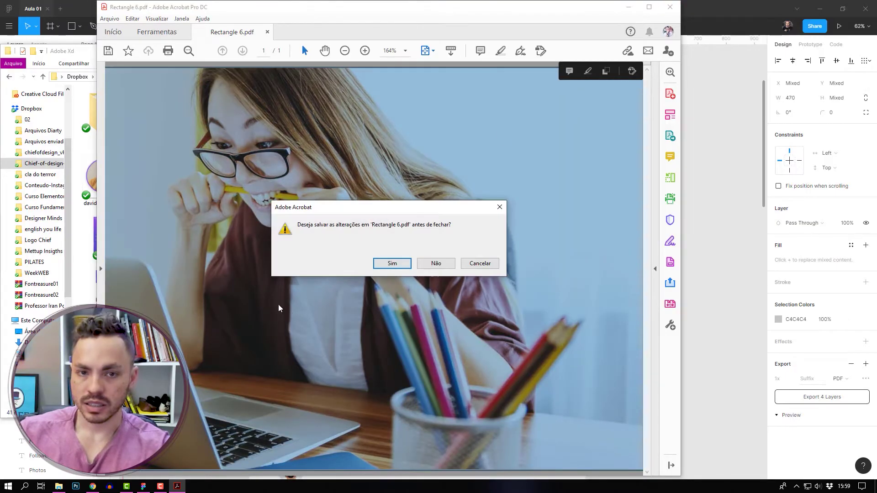
pyautogui.click(437, 263)
pyautogui.click(321, 302)
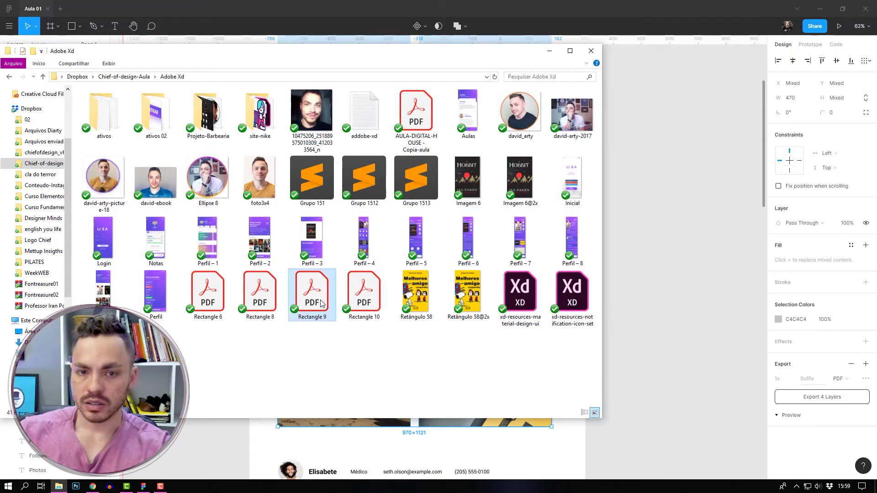
pyautogui.doubleClick(321, 303)
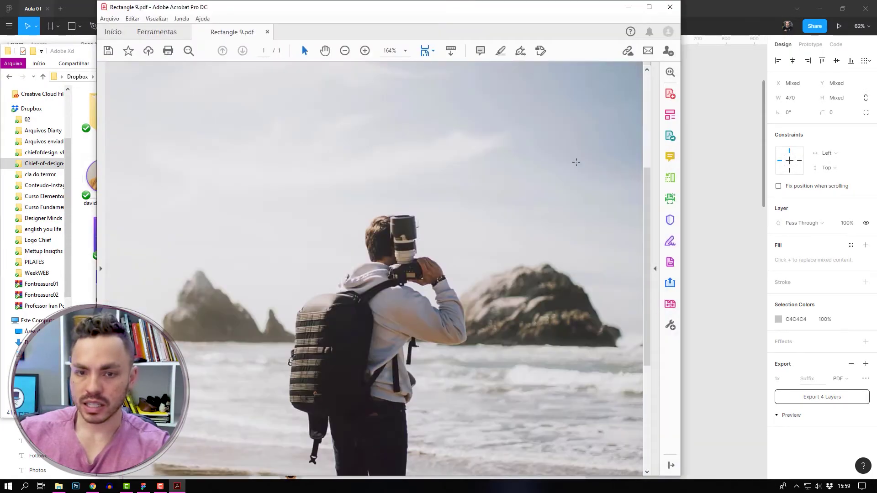
pyautogui.scroll(-5, 576, 163)
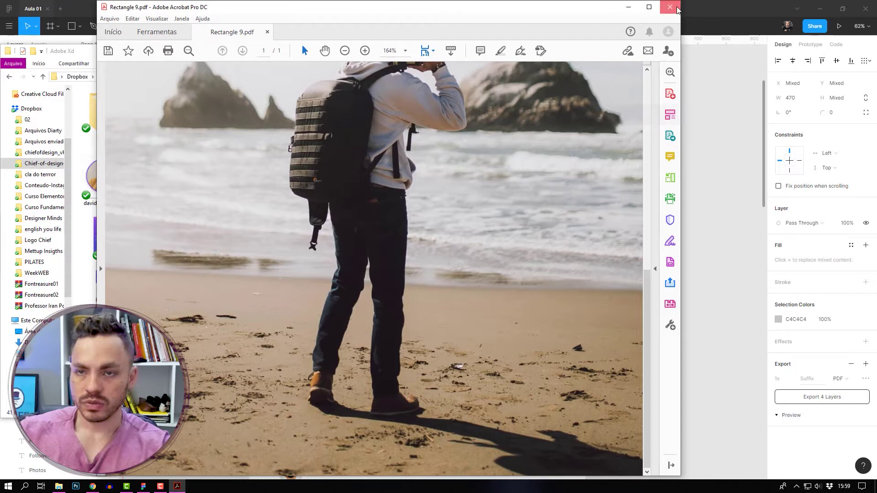
# Close Rectangle 9.pdf without saving and File Explorer, then deselect the photos in the Aula 01 frame.
pyautogui.click(670, 7)
pyautogui.click(437, 264)
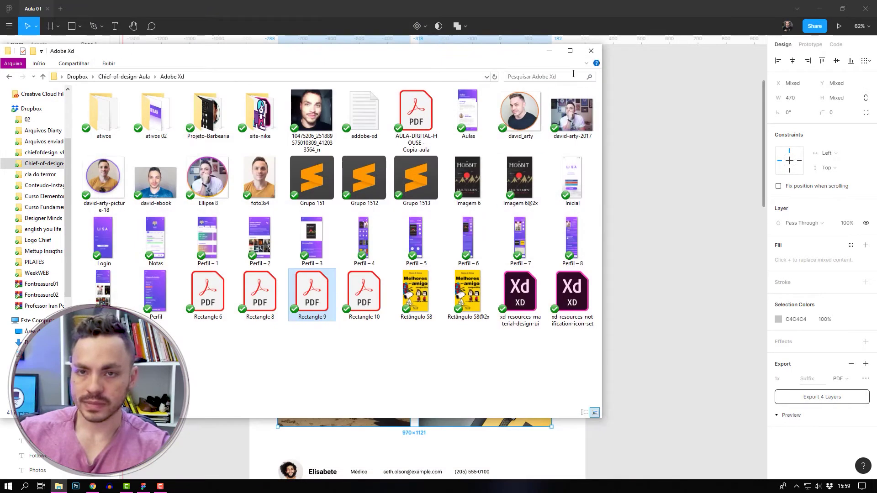
pyautogui.click(589, 48)
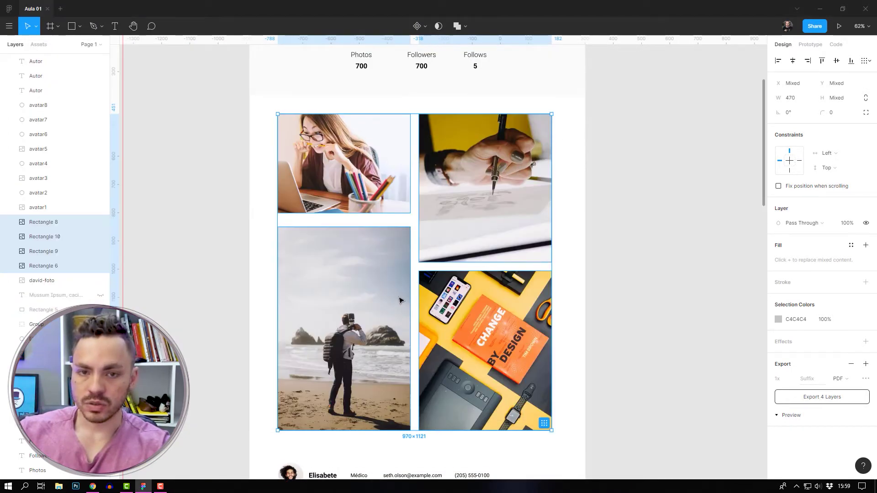
pyautogui.scroll(2, 398, 311)
pyautogui.scroll(3, 400, 300)
pyautogui.scroll(3, 399, 300)
pyautogui.scroll(-1, 400, 300)
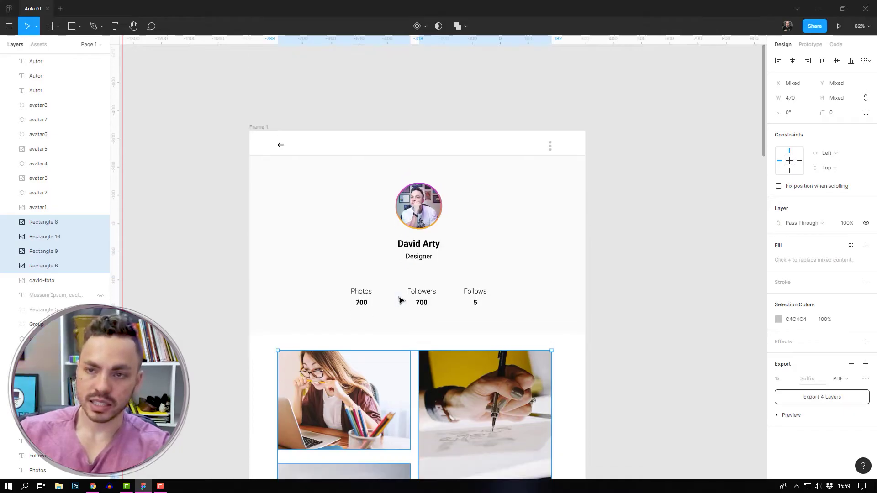
pyautogui.scroll(-2, 400, 301)
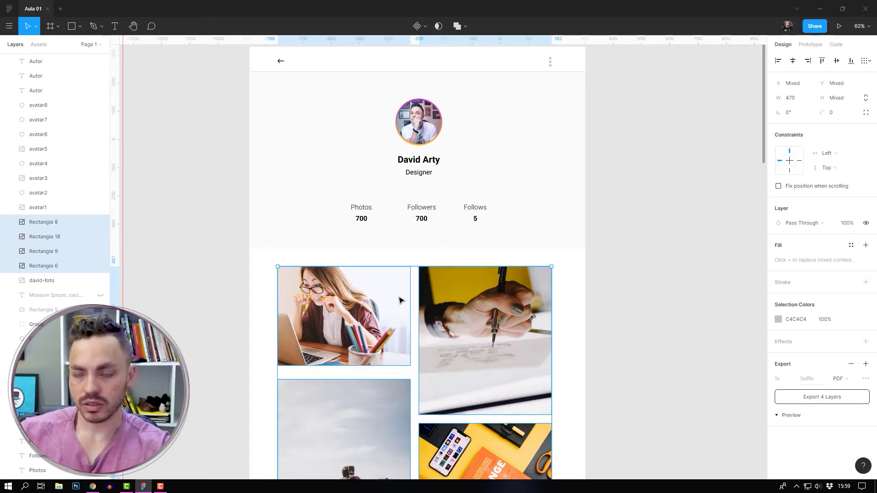
pyautogui.click(193, 276)
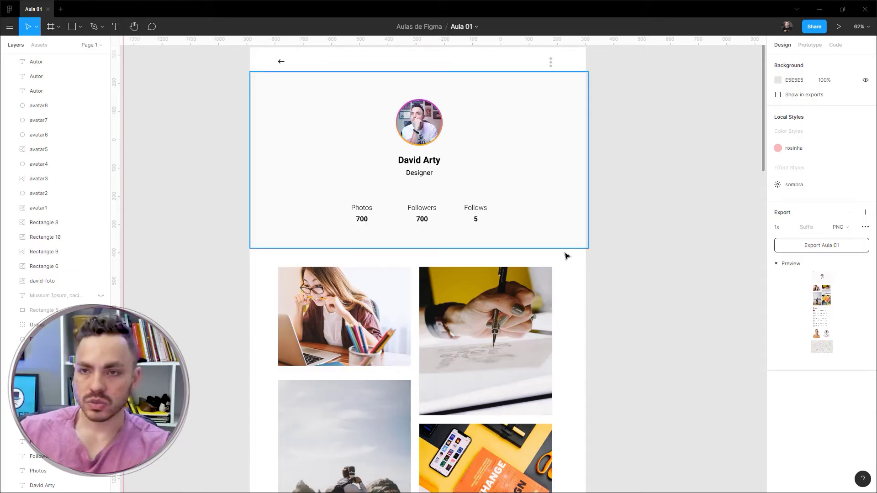
# In Aula 01 sharing, try can edit/can view for an invite, then view the collaborator's access options.
pyautogui.click(814, 27)
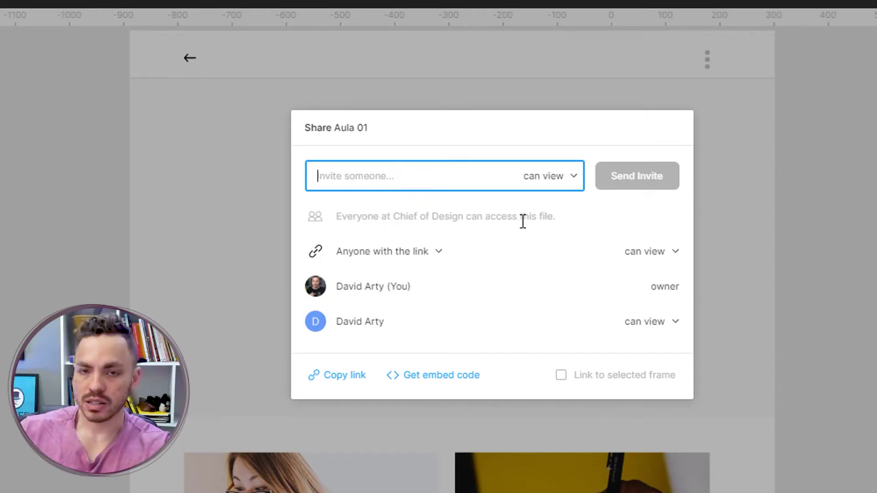
pyautogui.write('e')
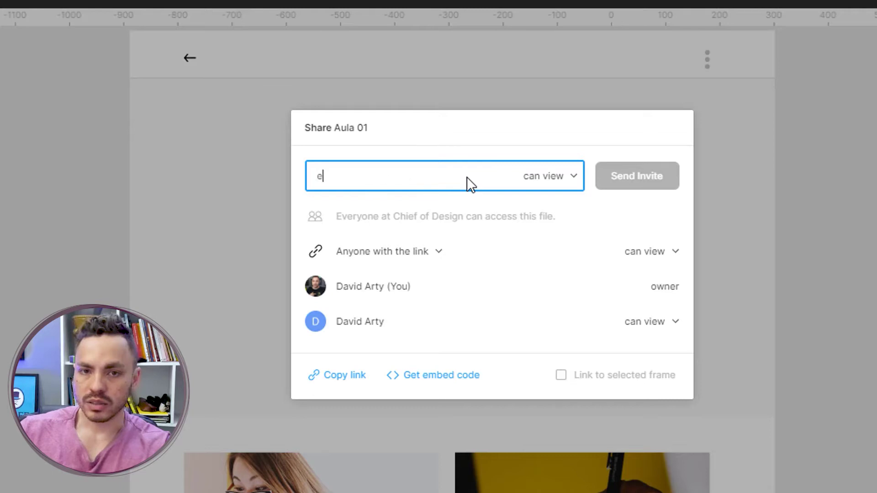
pyautogui.write('d')
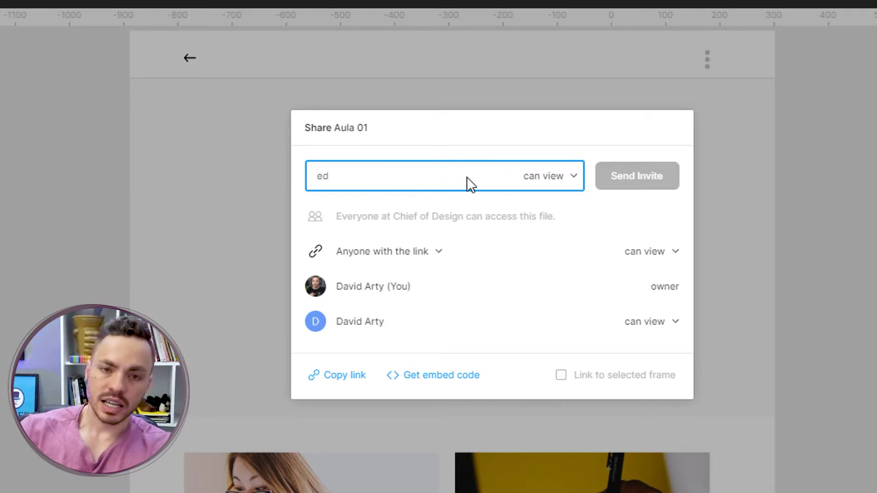
pyautogui.click(566, 174)
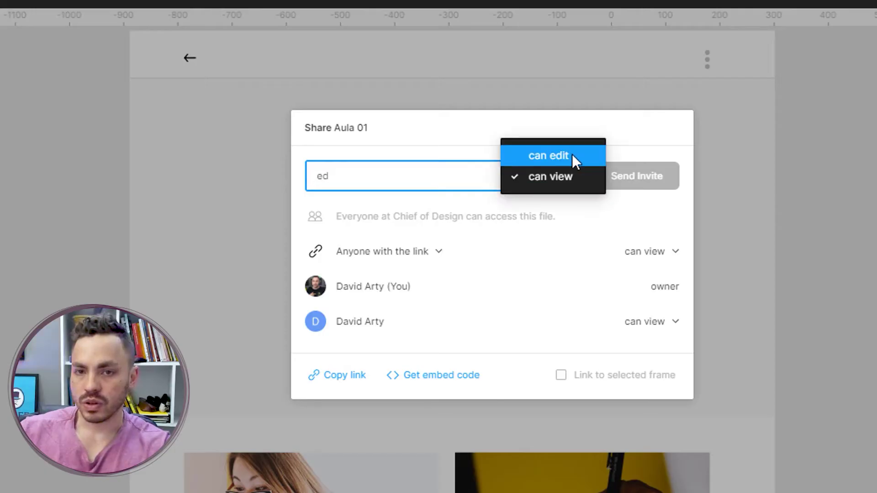
pyautogui.click(572, 156)
pyautogui.click(558, 175)
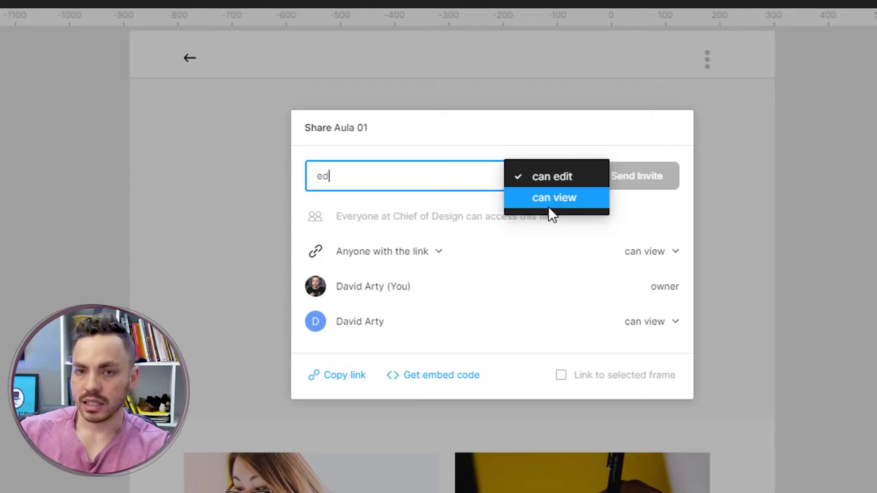
pyautogui.click(549, 207)
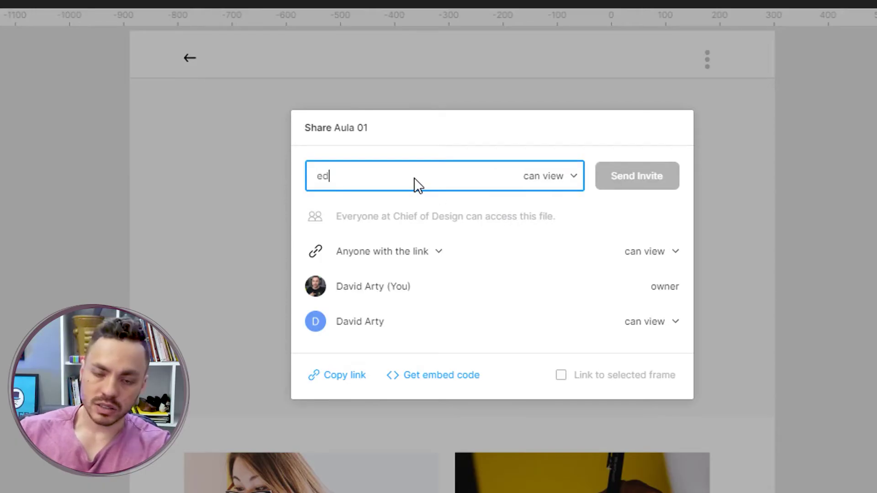
pyautogui.press('BackSpace')
pyautogui.press('BackSpace')
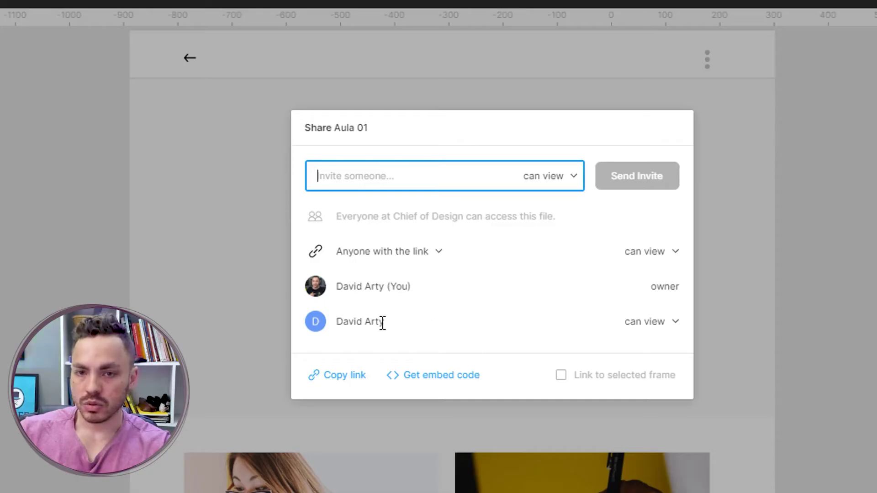
pyautogui.click(677, 322)
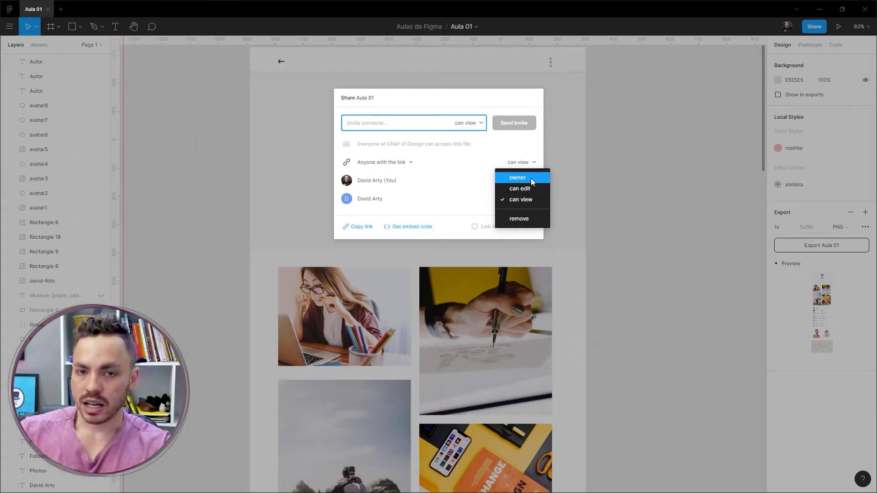
pyautogui.click(531, 178)
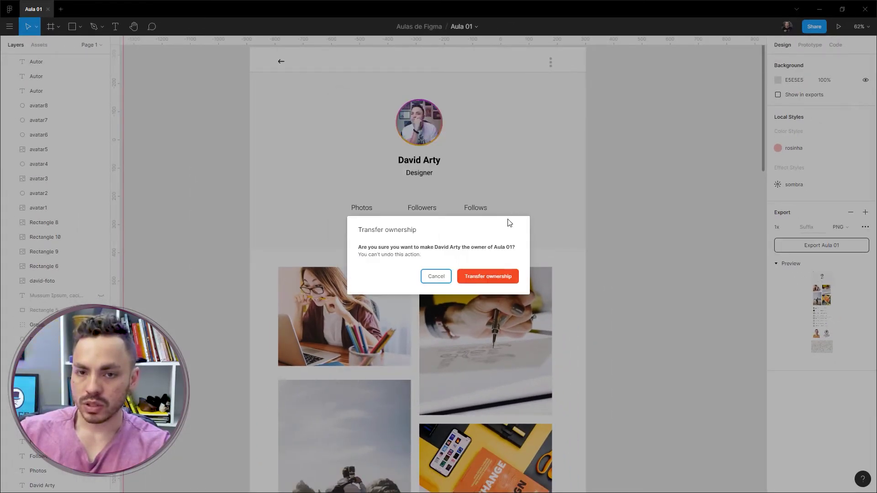
pyautogui.click(444, 277)
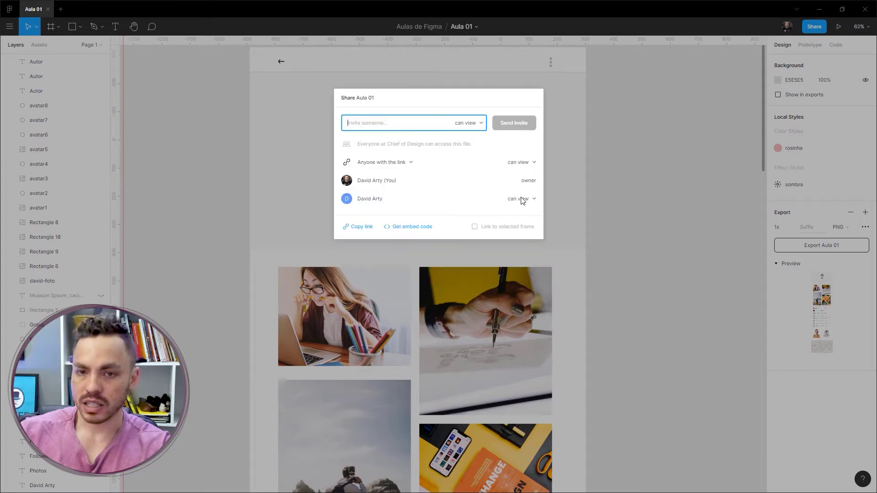
pyautogui.click(527, 199)
pyautogui.click(527, 190)
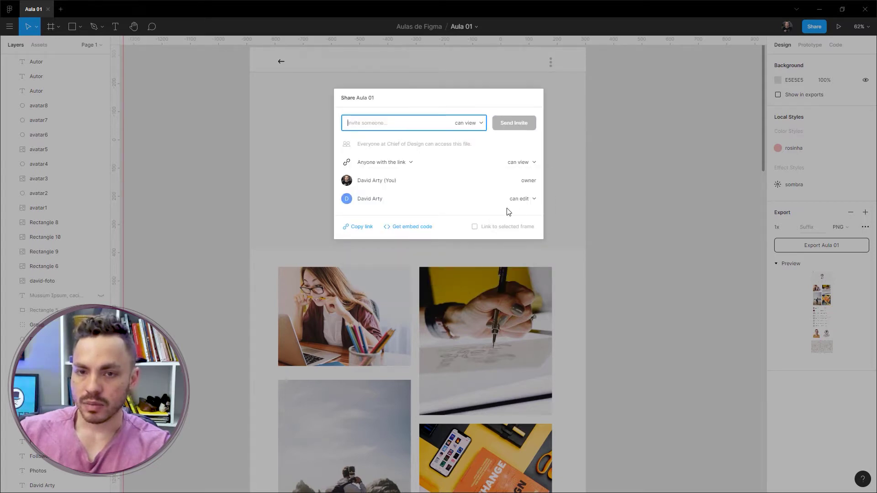
pyautogui.click(534, 200)
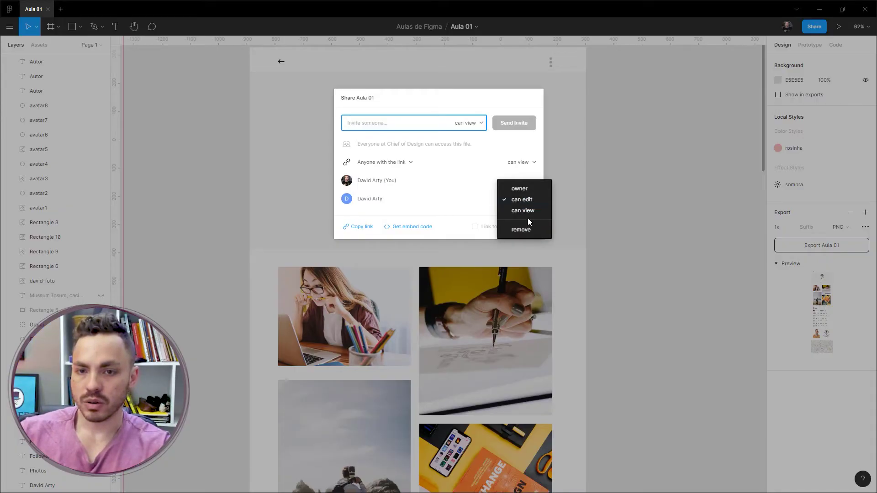
pyautogui.click(527, 212)
pyautogui.click(534, 200)
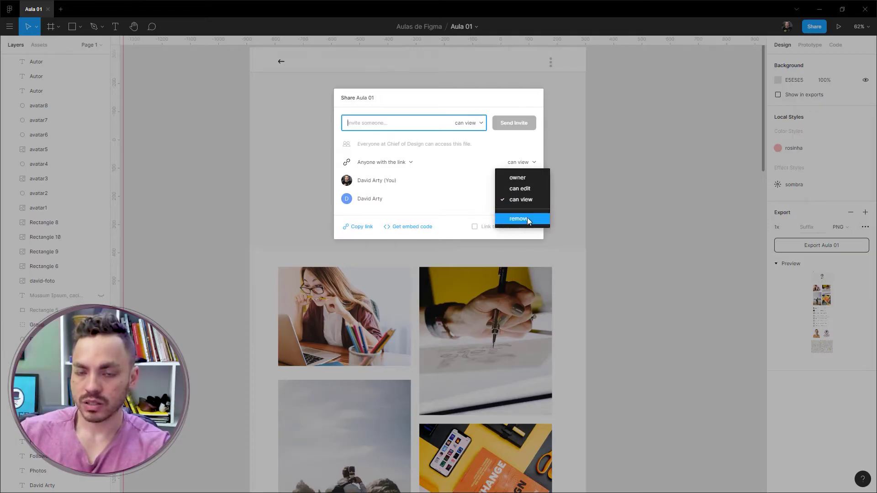
pyautogui.click(460, 208)
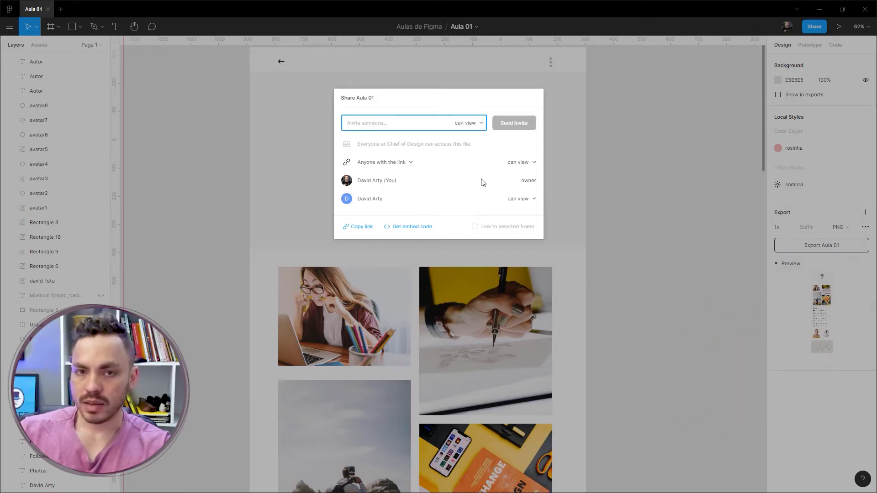
# Copy the Aula 01 share link and load it in a private browser window.
pyautogui.click(361, 227)
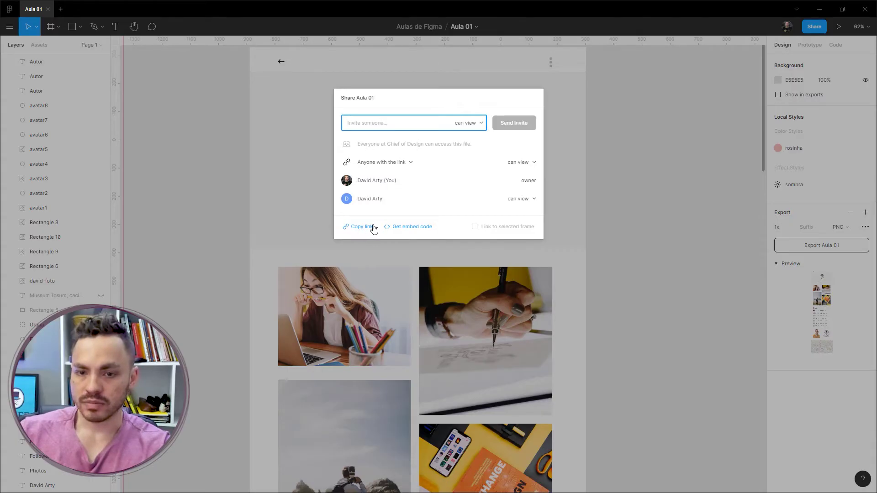
pyautogui.click(373, 228)
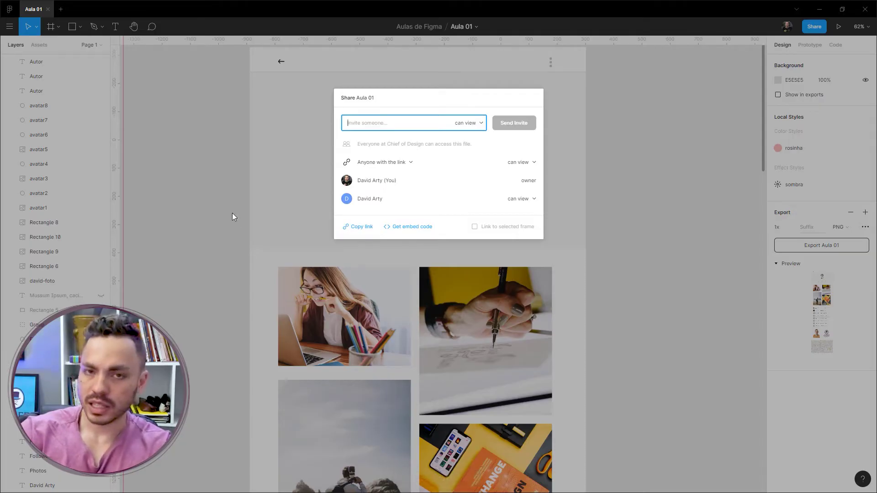
pyautogui.hotkey('ctrl', 'w')
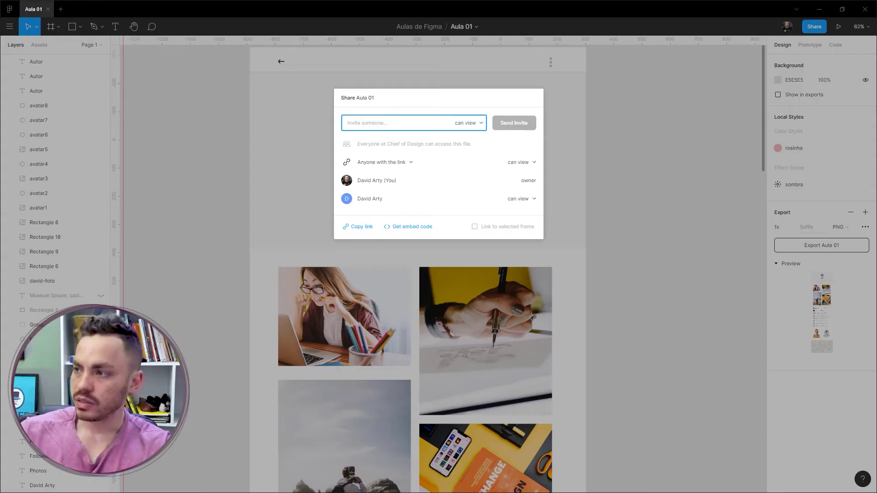
pyautogui.hotkey('ctrl', 'v')
pyautogui.press('Return')
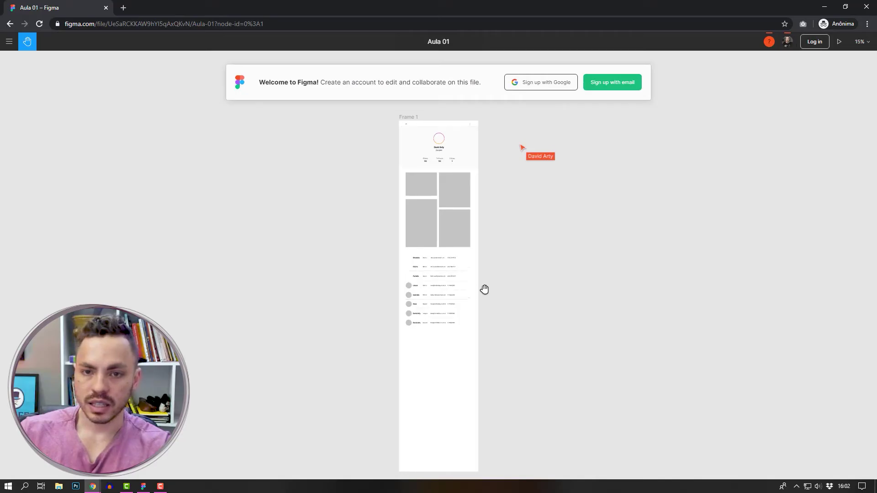
# Scroll the shared Aula 01 canvas and briefly open, then close, the prototype Present view.
pyautogui.keyDown('ctrl'); pyautogui.scroll(2, 466, 290); pyautogui.keyUp('ctrl')
pyautogui.keyDown('ctrl'); pyautogui.scroll(2, 464, 276); pyautogui.keyUp('ctrl')
pyautogui.keyDown('ctrl'); pyautogui.scroll(3, 464, 260); pyautogui.keyUp('ctrl')
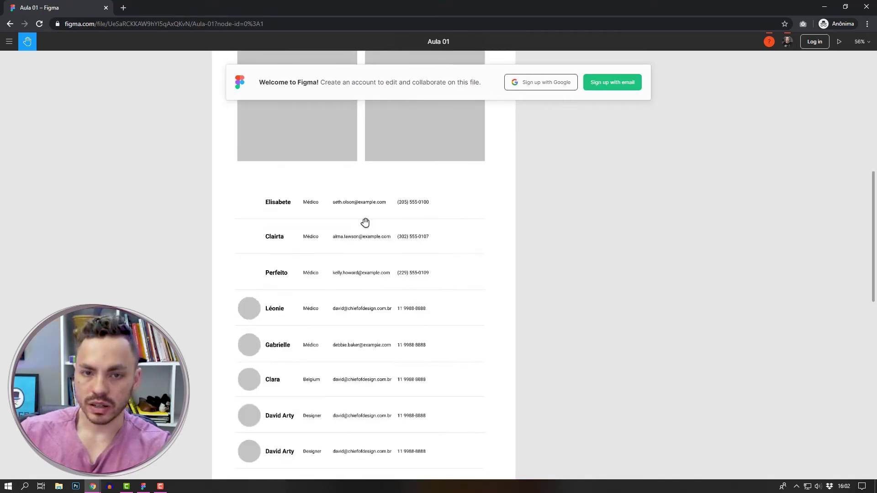
pyautogui.scroll(4, 365, 222)
pyautogui.scroll(3, 439, 274)
pyautogui.scroll(3, 394, 202)
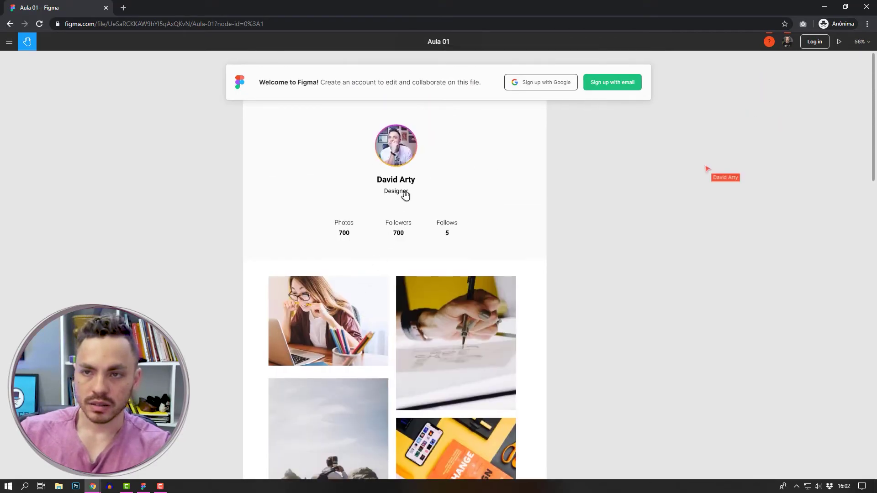
pyautogui.click(846, 43)
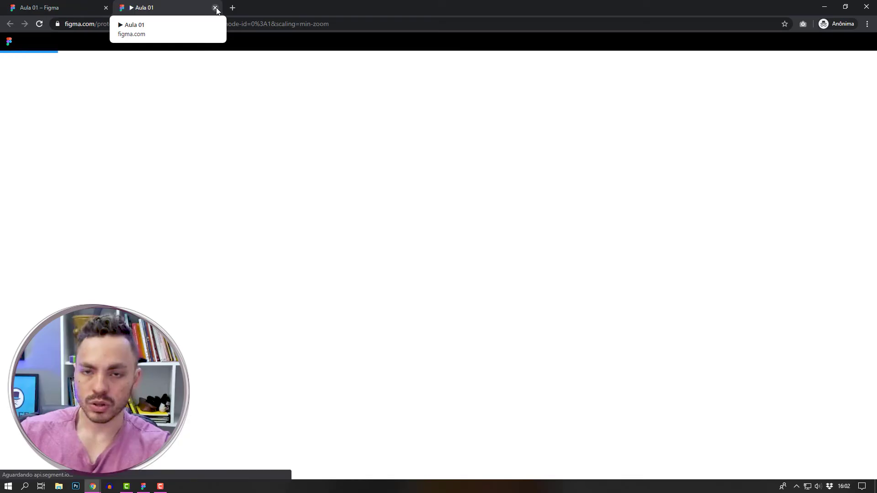
pyautogui.click(216, 8)
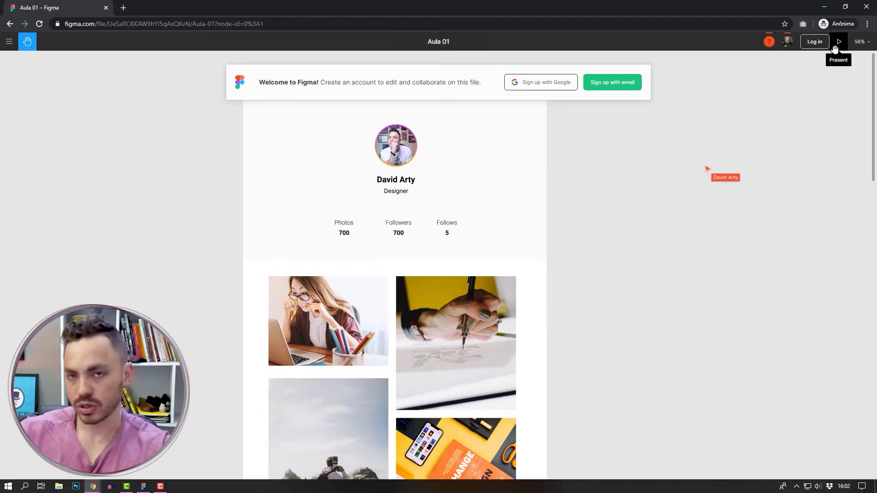
# Check the page list, staying on Page 1, and pan the profile frame back into view.
pyautogui.click(8, 42)
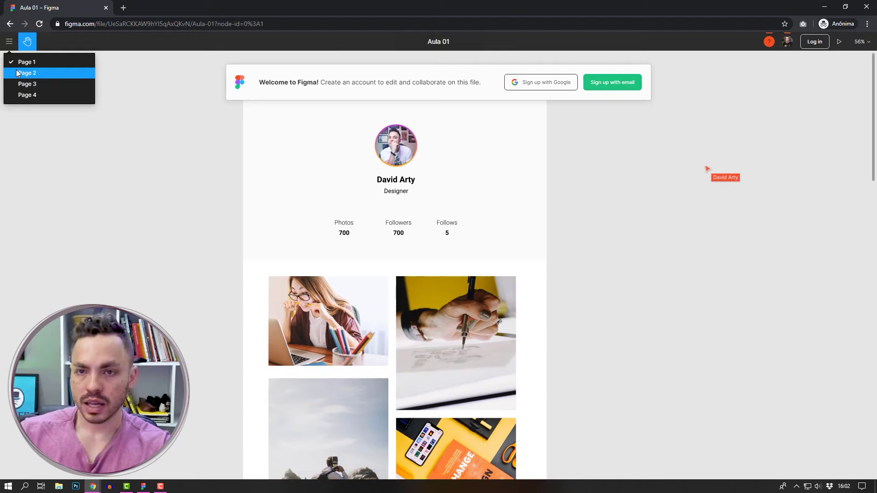
pyautogui.click(75, 61)
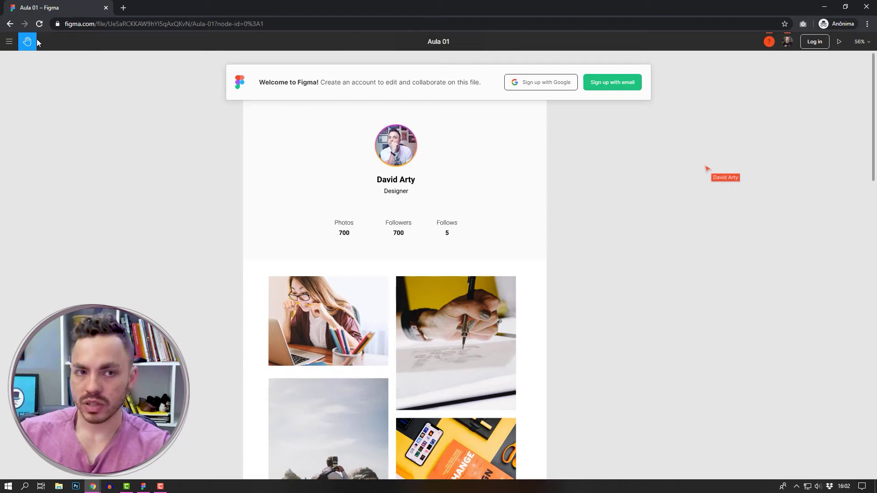
pyautogui.moveTo(475, 217); pyautogui.dragTo(549, 212)
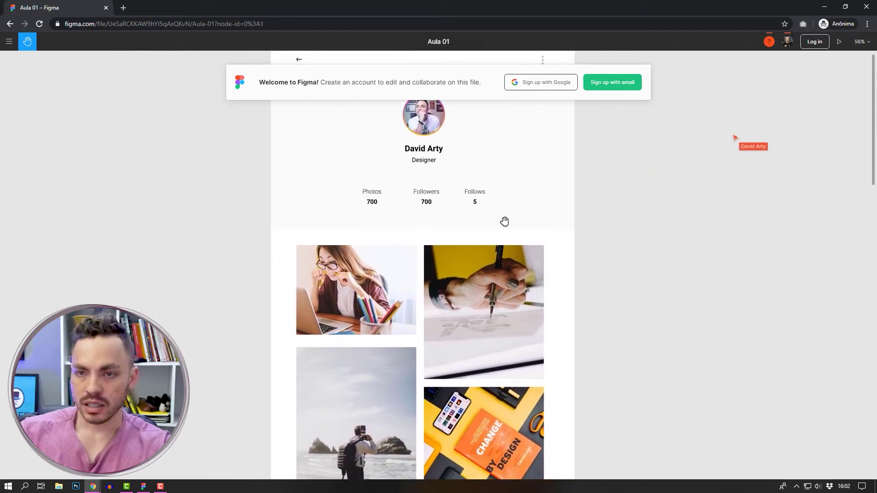
pyautogui.moveTo(599, 189); pyautogui.dragTo(558, 185)
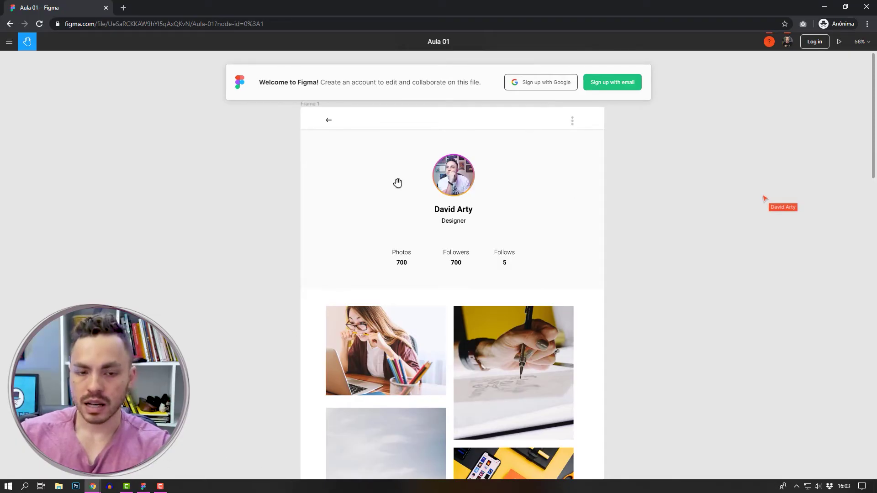
# Go full screen and sign in to Figma with Google, entering the account e-mail.
pyautogui.press('F11')
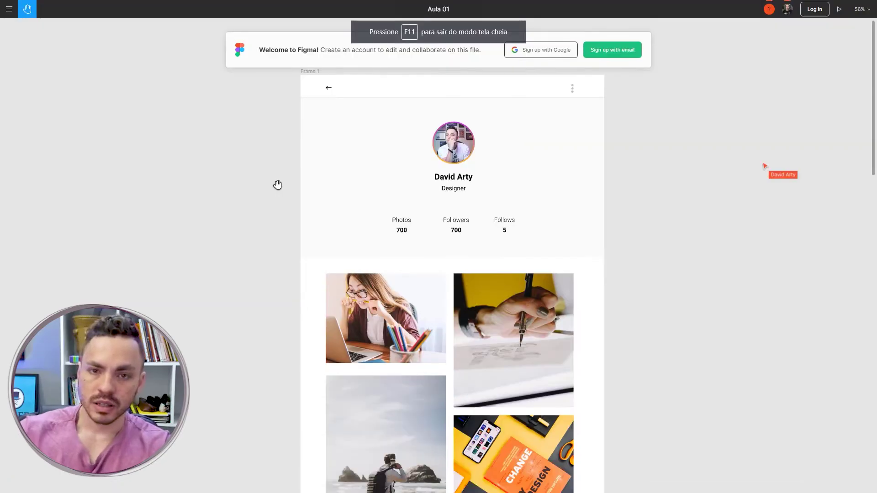
pyautogui.click(545, 53)
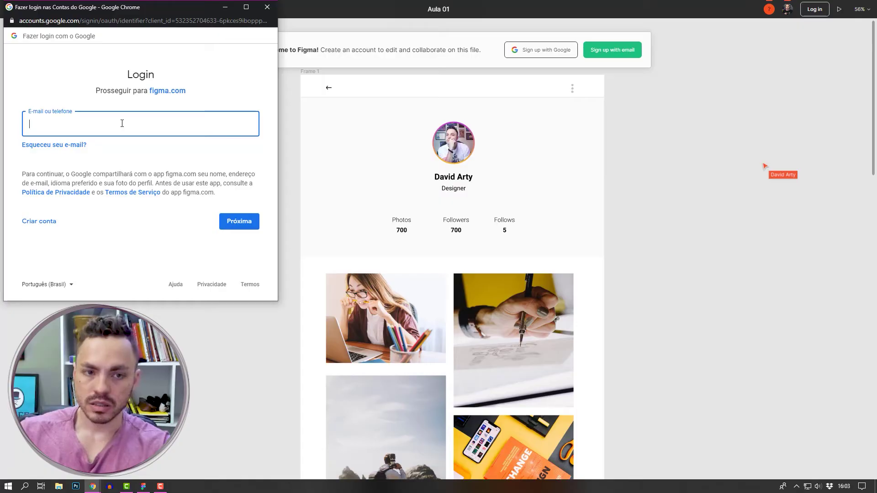
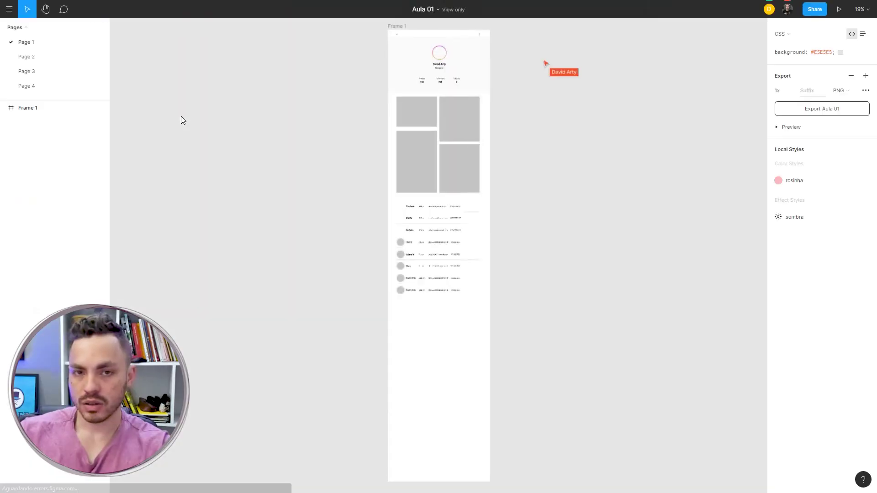
pyautogui.scroll(1, 493, 163)
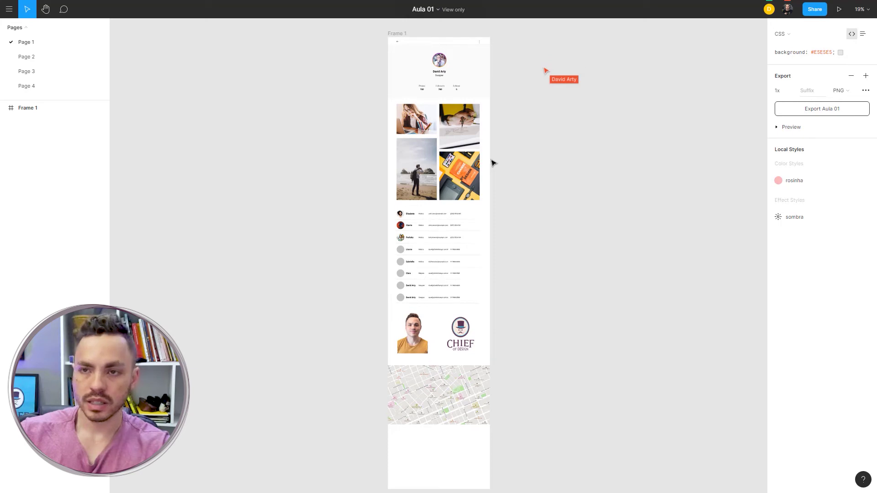
pyautogui.scroll(1, 493, 162)
pyautogui.scroll(1, 493, 162)
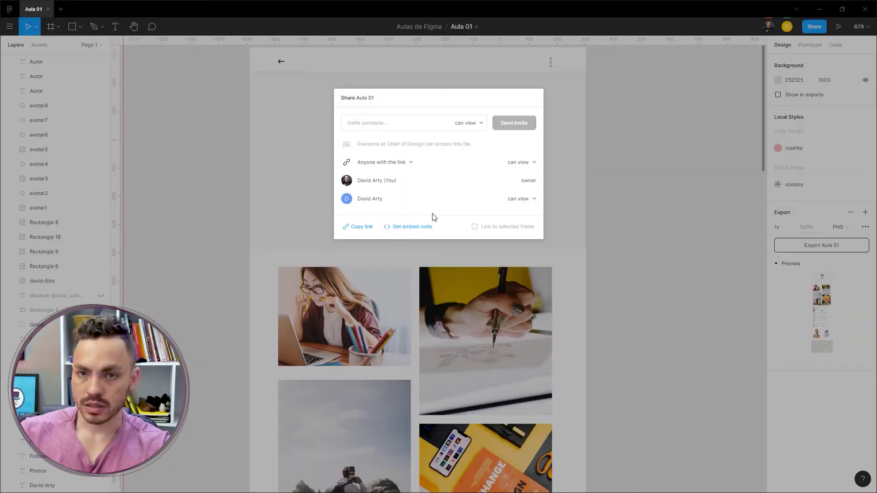
# Close the Share dialog and switch to the view-only Aula 01 window showing david-foto's CSS.
pyautogui.click(614, 202)
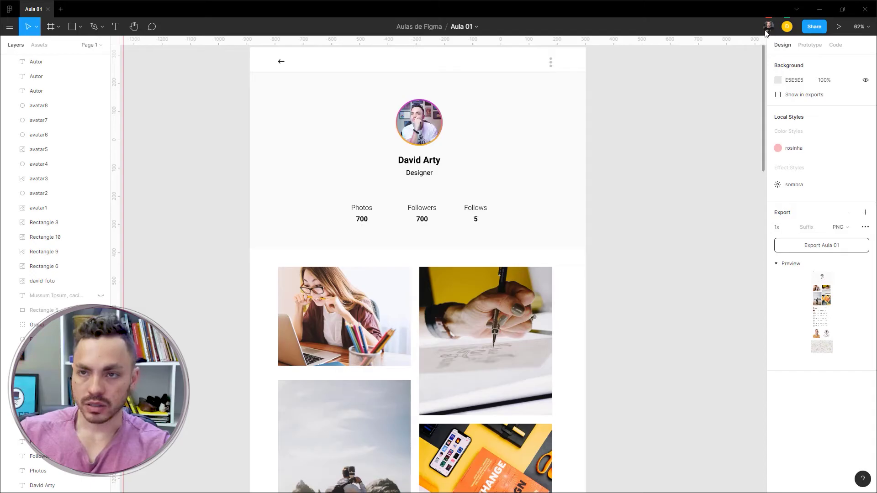
pyautogui.click(820, 9)
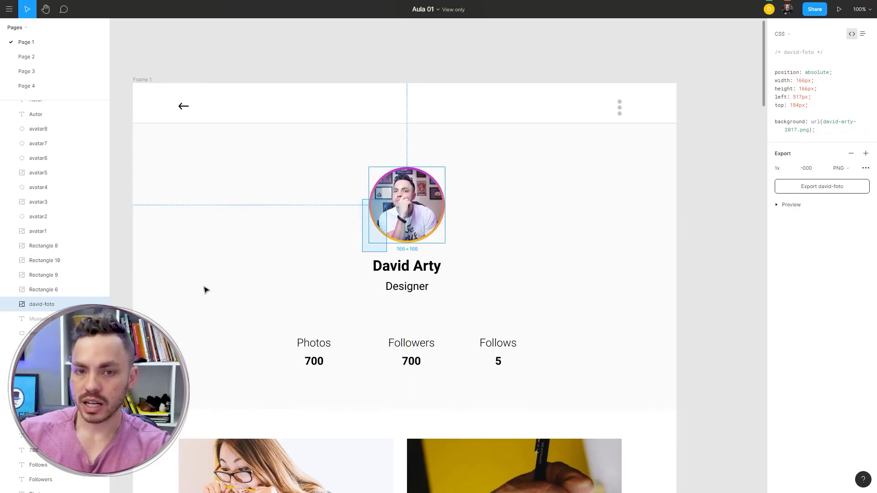
# Marquee-select header elements, then select the header background Rectangle 2.
pyautogui.moveTo(440, 211)
pyautogui.mouseDown()
pyautogui.moveTo(406, 274)
pyautogui.moveTo(498, 386)
pyautogui.mouseUp()
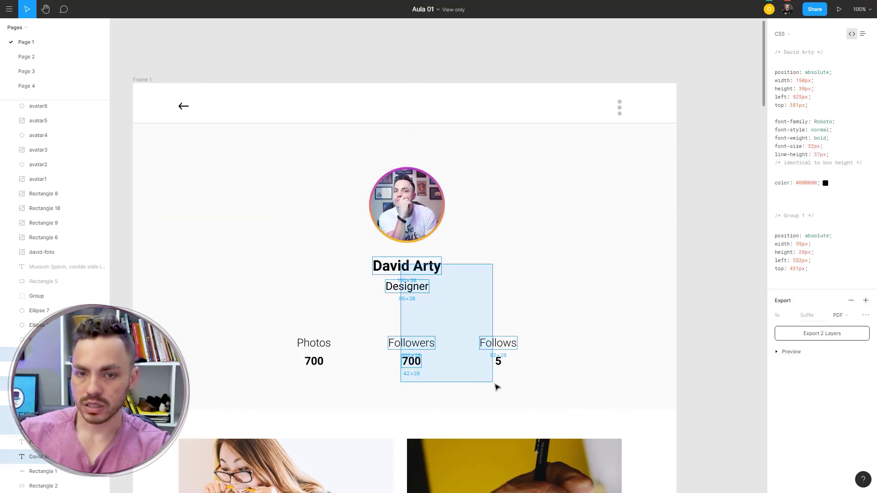
pyautogui.moveTo(421, 347); pyautogui.dragTo(558, 438)
pyautogui.click(466, 43)
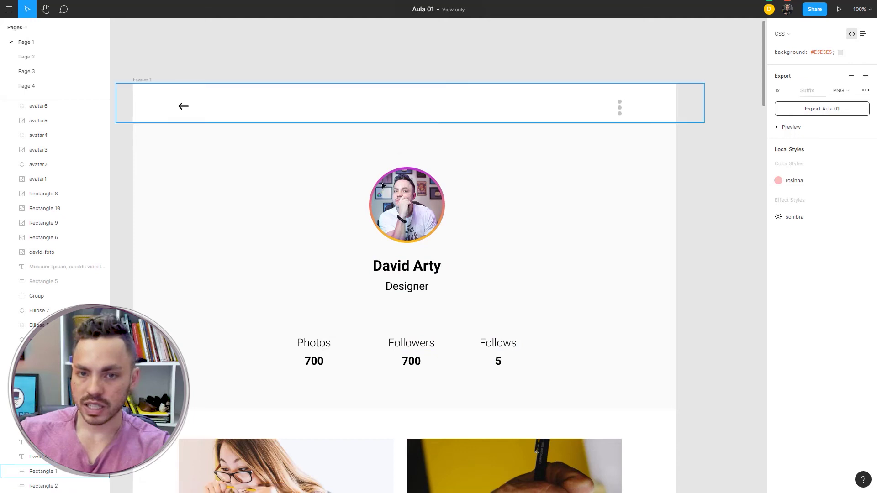
pyautogui.moveTo(284, 156); pyautogui.dragTo(401, 196)
pyautogui.click(389, 194)
pyautogui.rightClick(389, 194)
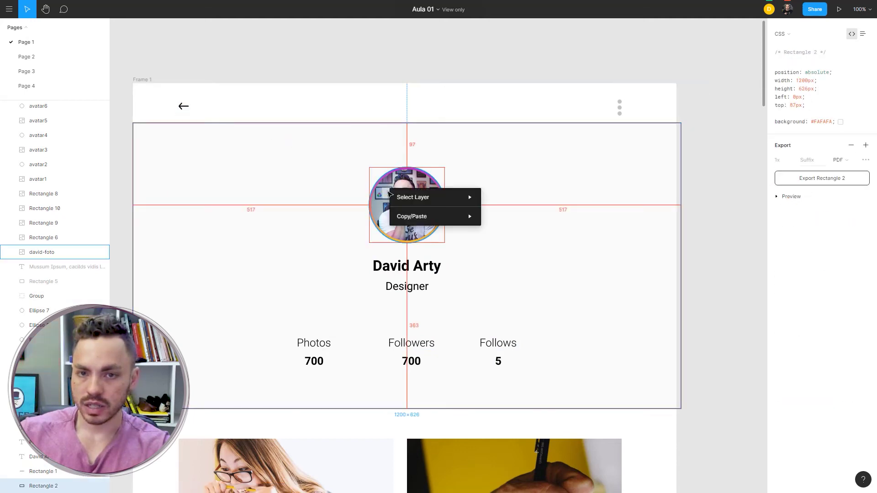
pyautogui.click(427, 123)
# Use Select Layer to pick the background rectangle, Frame 1 and the david-foto layer.
pyautogui.rightClick(398, 209)
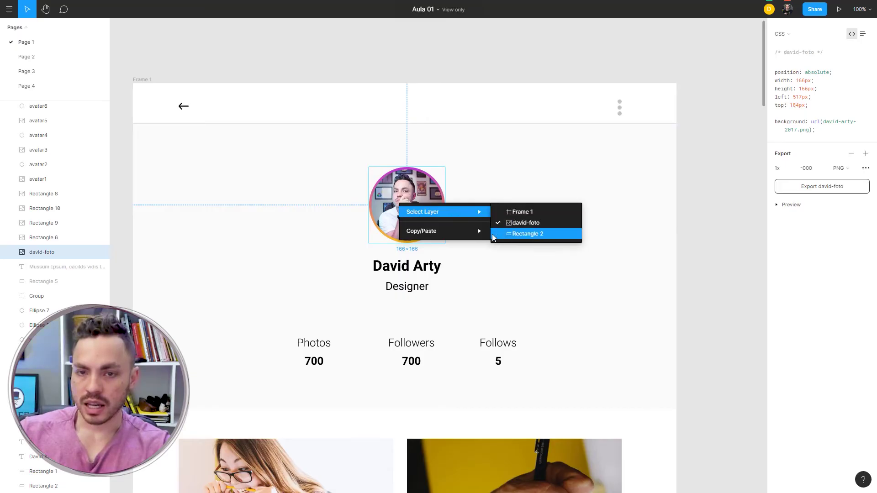
pyautogui.click(493, 234)
pyautogui.rightClick(434, 208)
pyautogui.moveTo(457, 212)
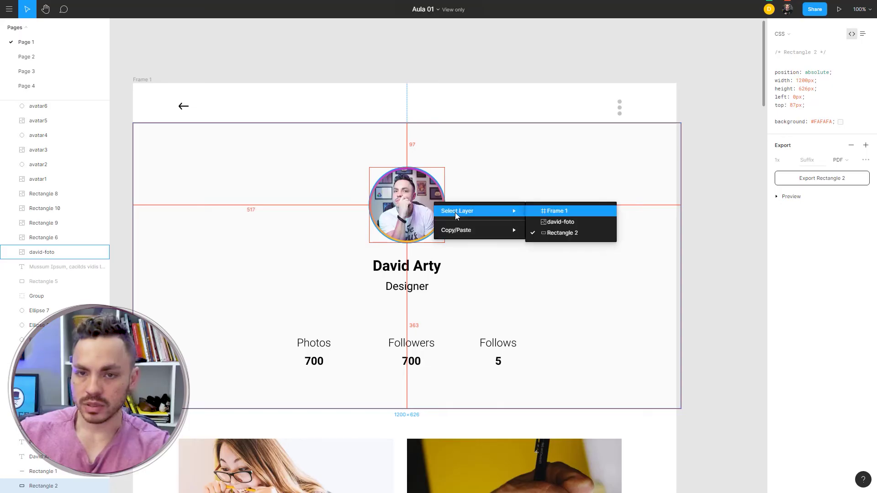
pyautogui.click(548, 211)
pyautogui.rightClick(432, 201)
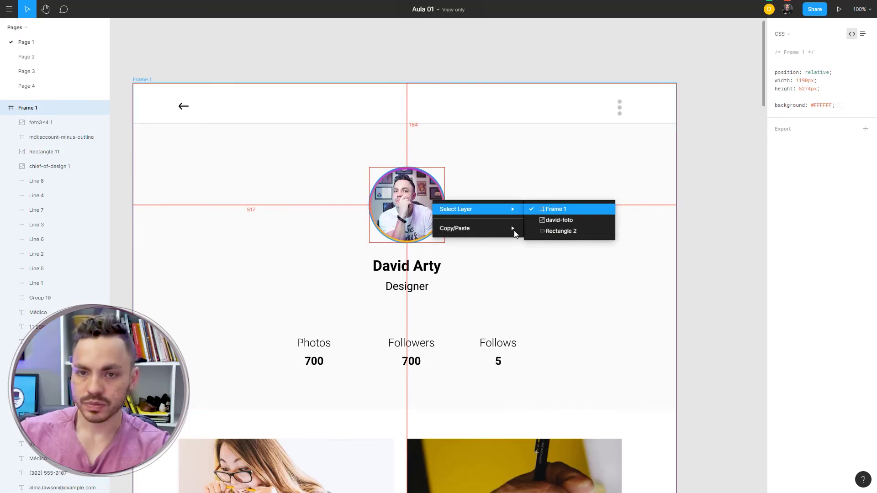
pyautogui.click(548, 220)
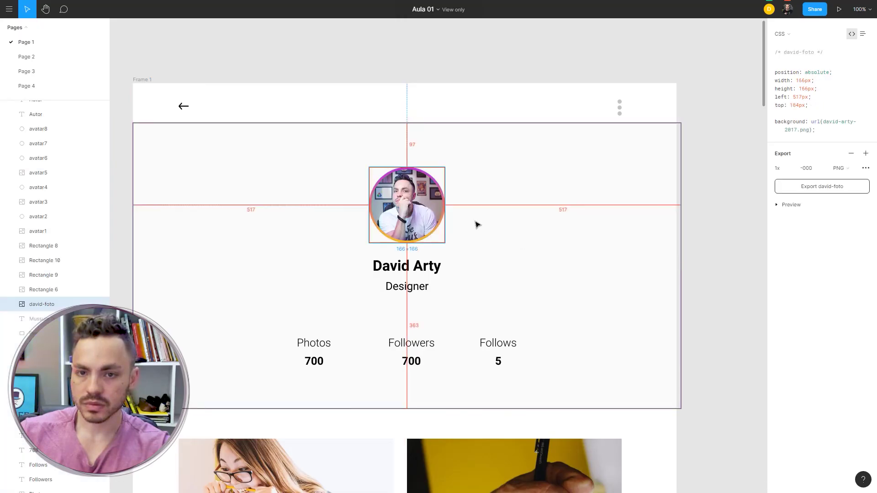
# Select Rectangle 2's CSS code, then reselect the david-foto avatar.
pyautogui.click(514, 190)
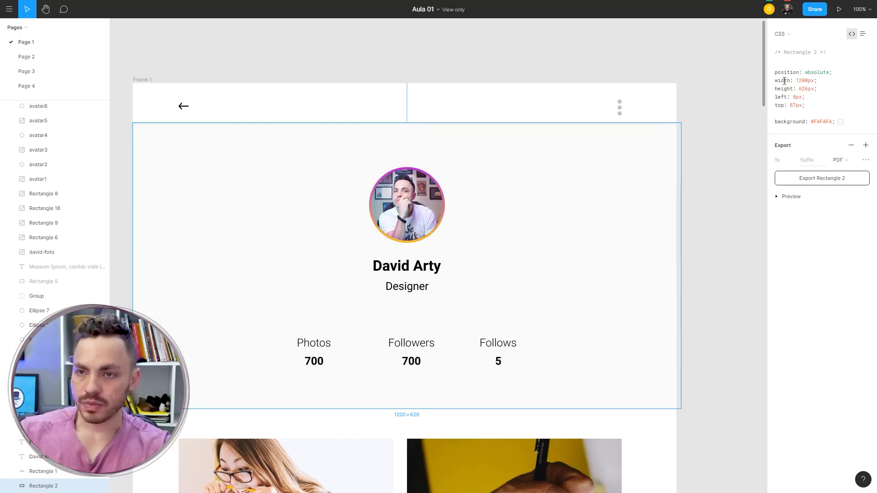
pyautogui.moveTo(776, 48)
pyautogui.mouseDown()
pyautogui.moveTo(850, 129)
pyautogui.moveTo(781, 47)
pyautogui.mouseUp()
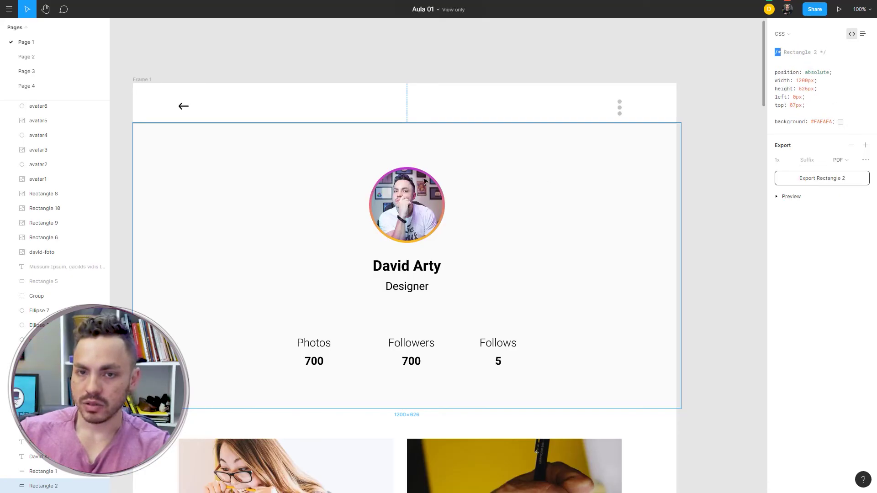
pyautogui.click(411, 185)
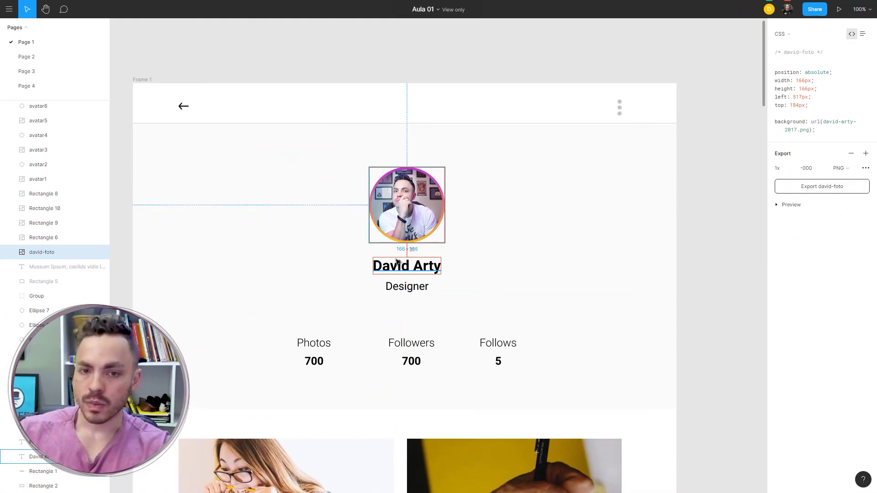
# Check the profile name's text styles, then reselect david-foto and expand its export preview.
pyautogui.click(397, 262)
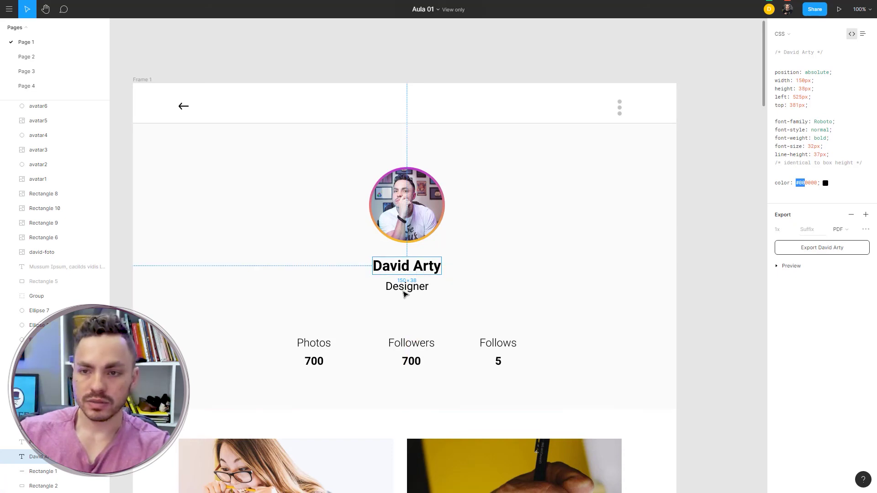
pyautogui.click(406, 206)
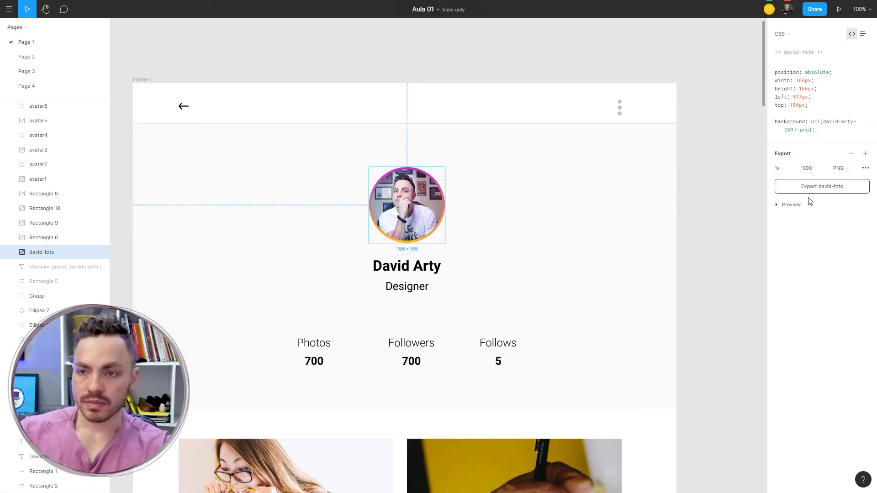
pyautogui.click(791, 205)
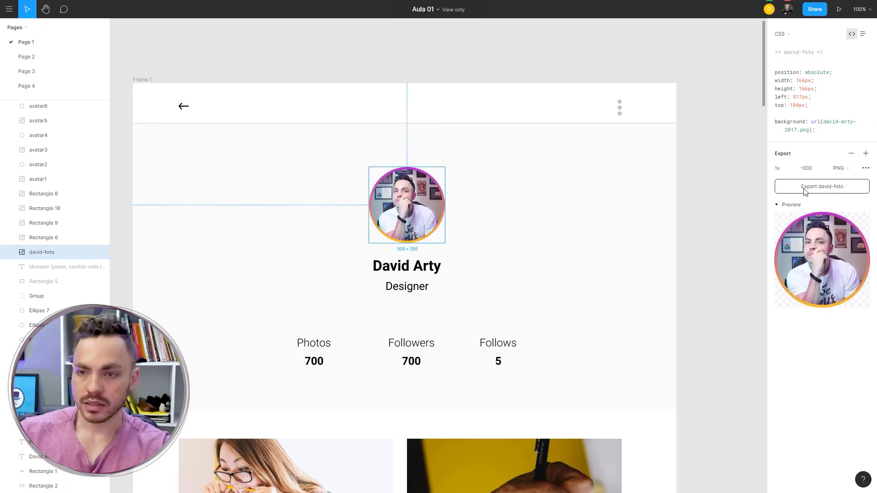
# Export the avatar as PNG and delete the -000 file-name suffix.
pyautogui.click(805, 187)
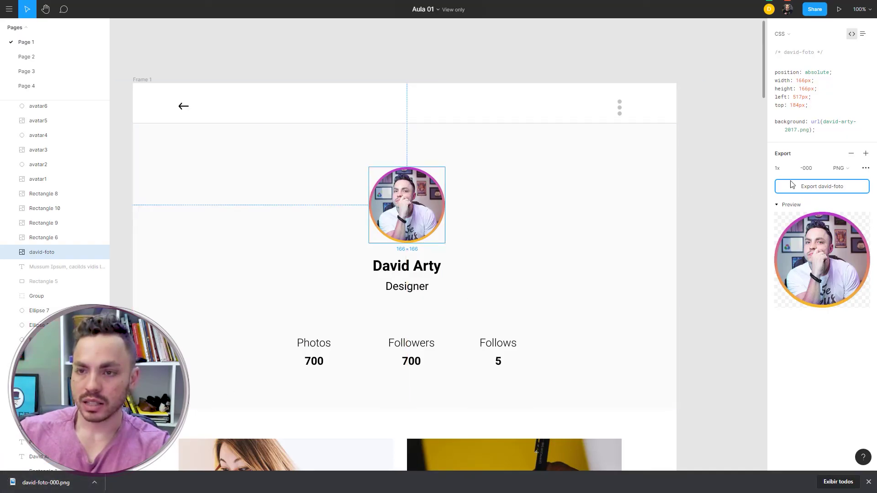
pyautogui.click(804, 168)
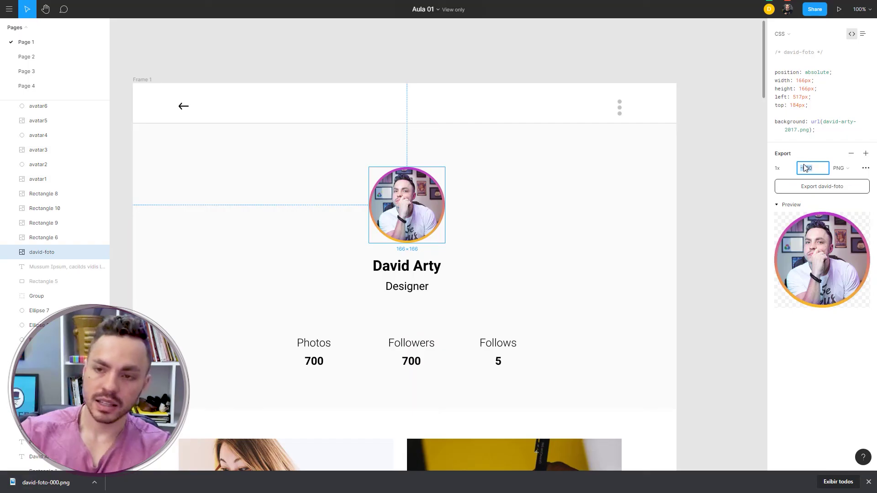
pyautogui.press('BackSpace')
pyautogui.click(689, 178)
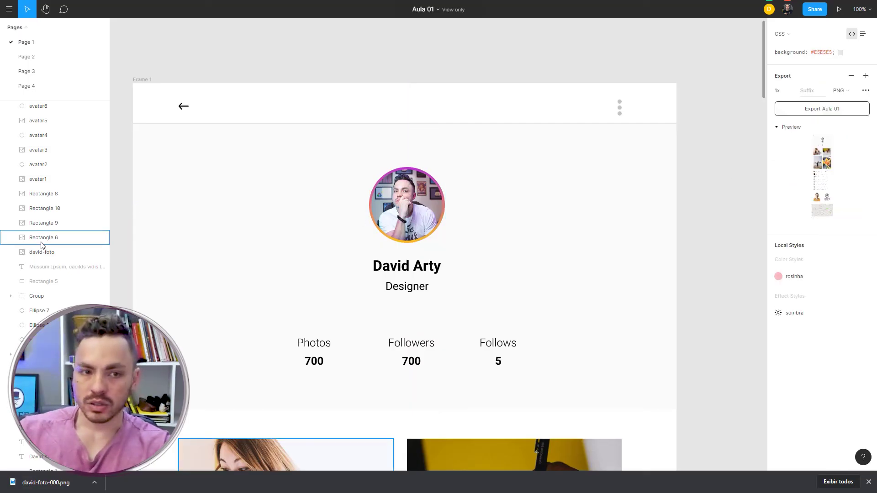
# Reselect david-foto, checking its distances to Rectangle 2, and focus the export Suffix field.
pyautogui.click(48, 256)
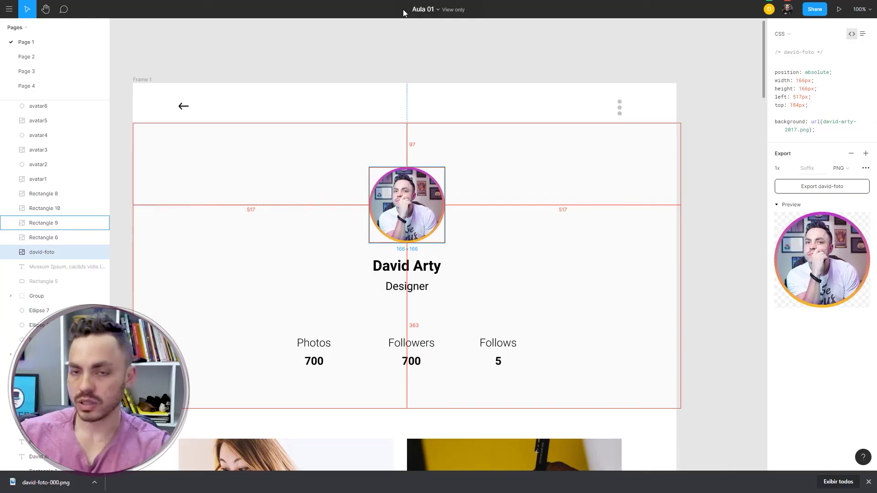
pyautogui.click(458, 36)
pyautogui.click(458, 222)
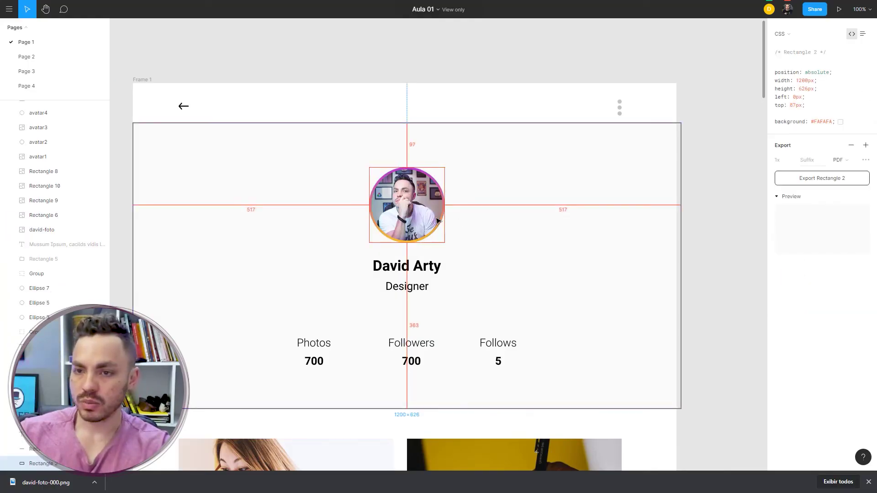
pyautogui.click(407, 206)
pyautogui.click(810, 168)
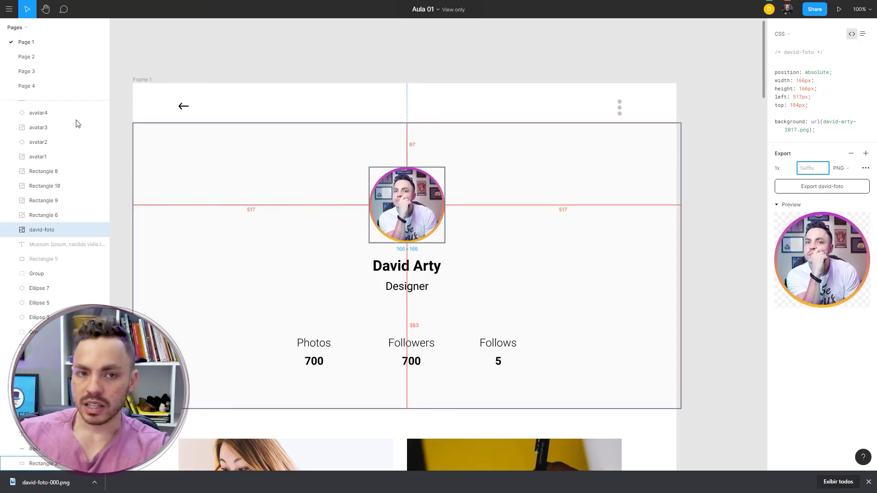
# Inspect the CSS of the Followers label and the Rectangle 8 pen-drawing image.
pyautogui.click(411, 343)
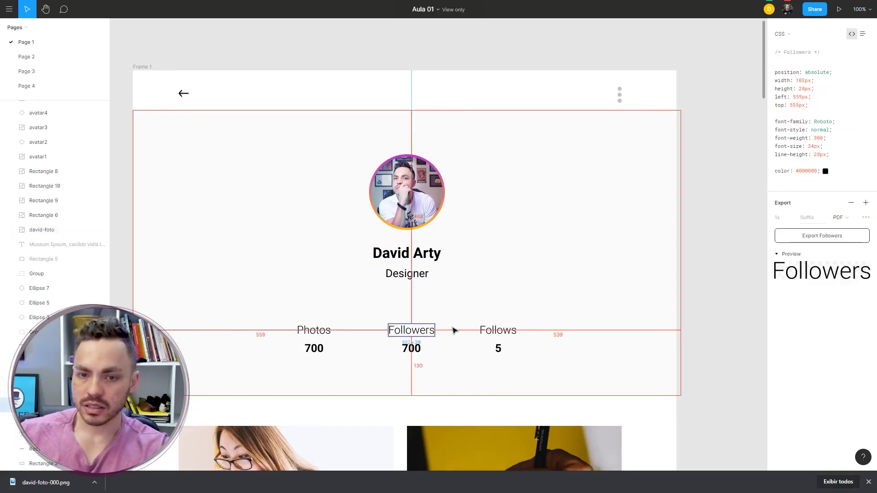
pyautogui.scroll(-4, 486, 372)
pyautogui.click(479, 393)
# Scroll down to the contact list and select the 89×89 grey avatar4 placeholder circle.
pyautogui.scroll(-4, 488, 391)
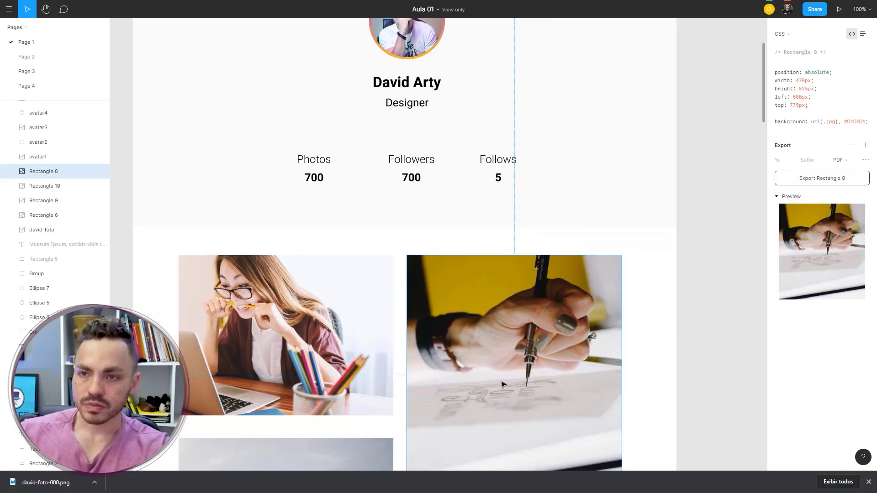
pyautogui.scroll(-2, 498, 383)
pyautogui.scroll(-4, 498, 384)
pyautogui.scroll(-2, 498, 382)
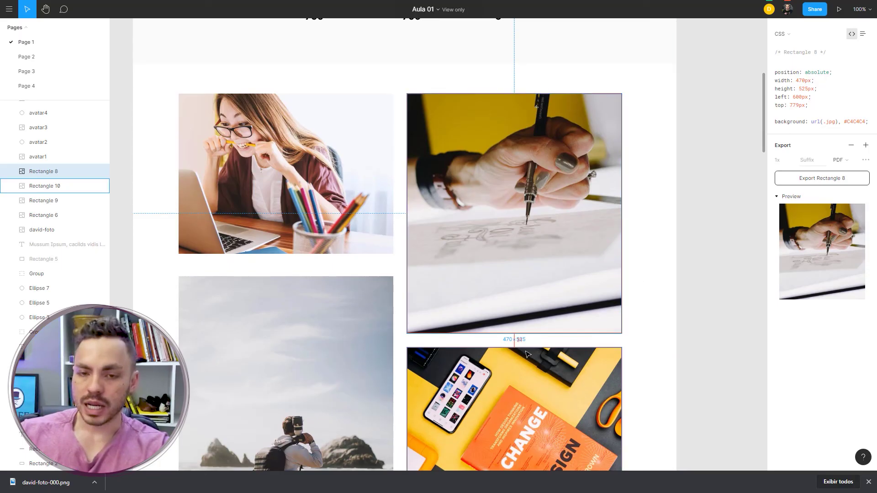
pyautogui.scroll(-5, 562, 338)
pyautogui.scroll(-5, 562, 339)
pyautogui.scroll(-4, 562, 339)
pyautogui.scroll(-2, 562, 339)
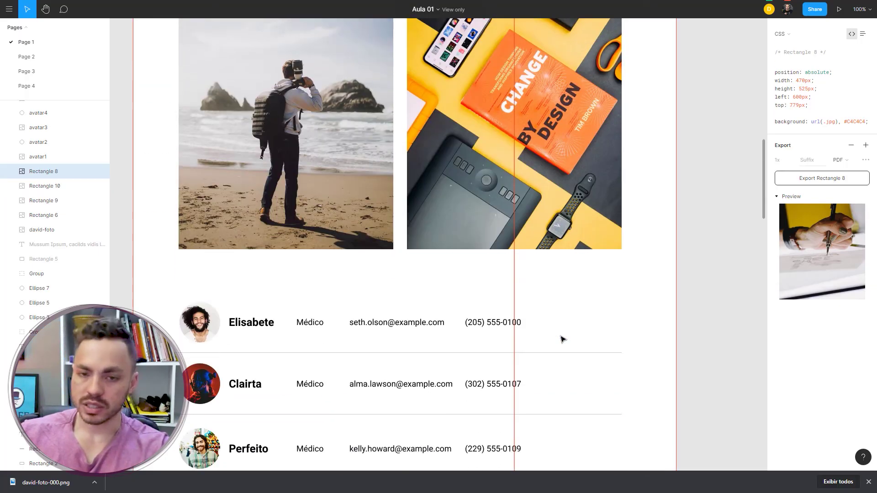
pyautogui.scroll(-2, 562, 339)
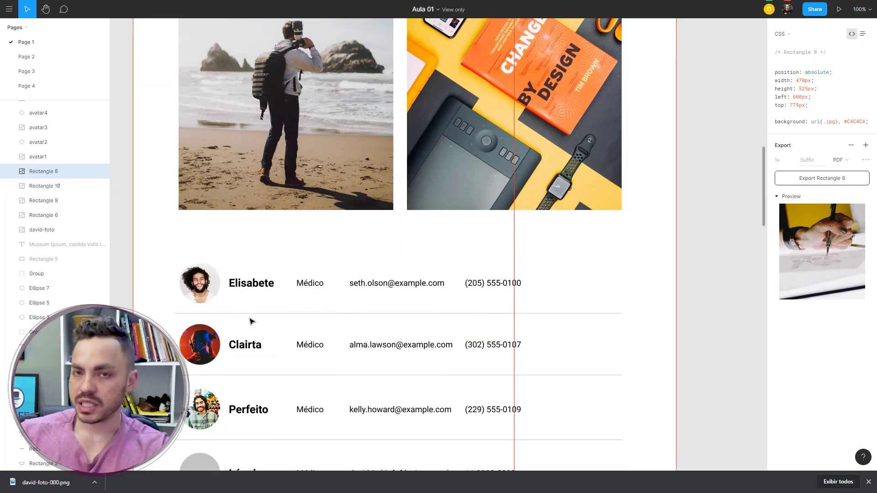
pyautogui.scroll(-1, 253, 330)
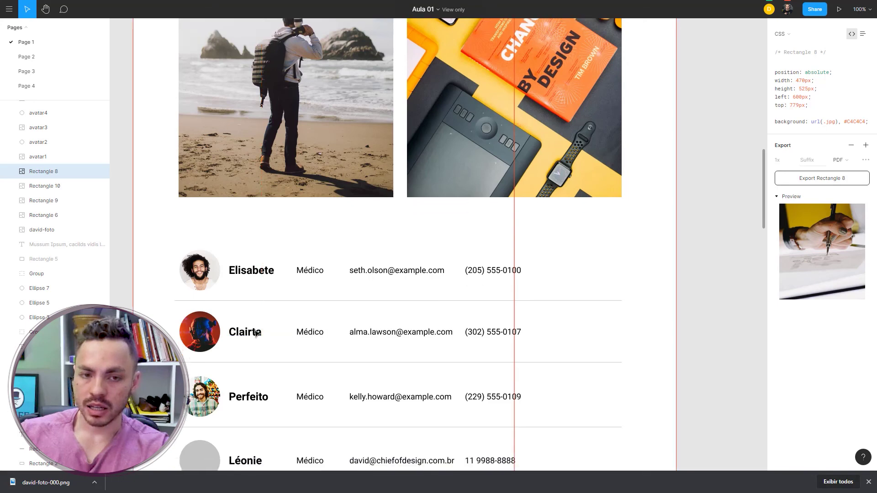
pyautogui.scroll(-3, 253, 331)
pyautogui.scroll(-4, 254, 333)
pyautogui.scroll(-2, 258, 338)
pyautogui.scroll(-1, 228, 333)
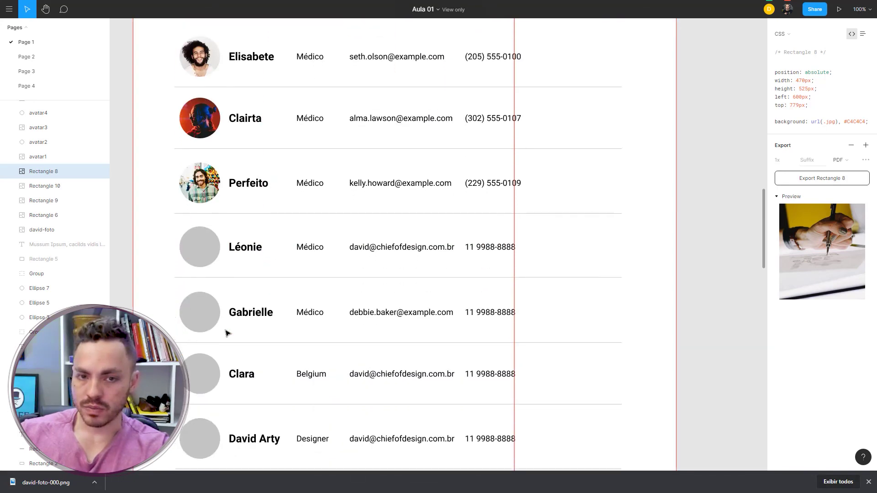
pyautogui.scroll(-7, 220, 319)
pyautogui.click(214, 235)
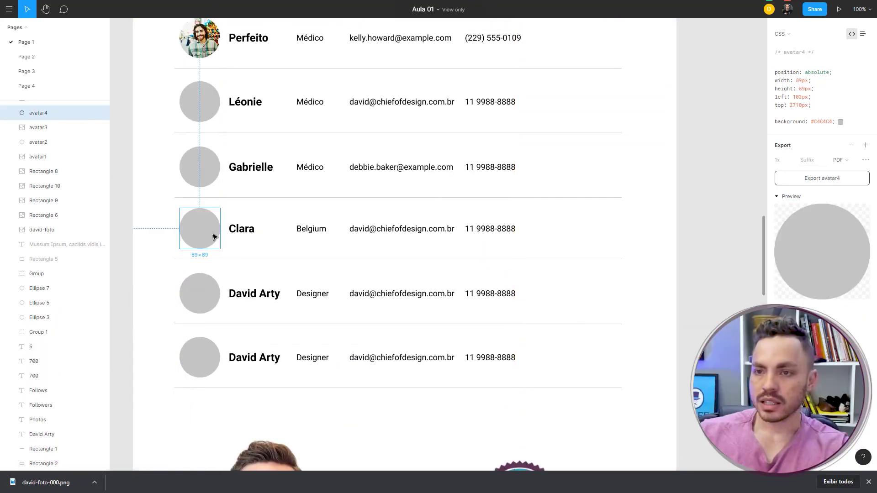